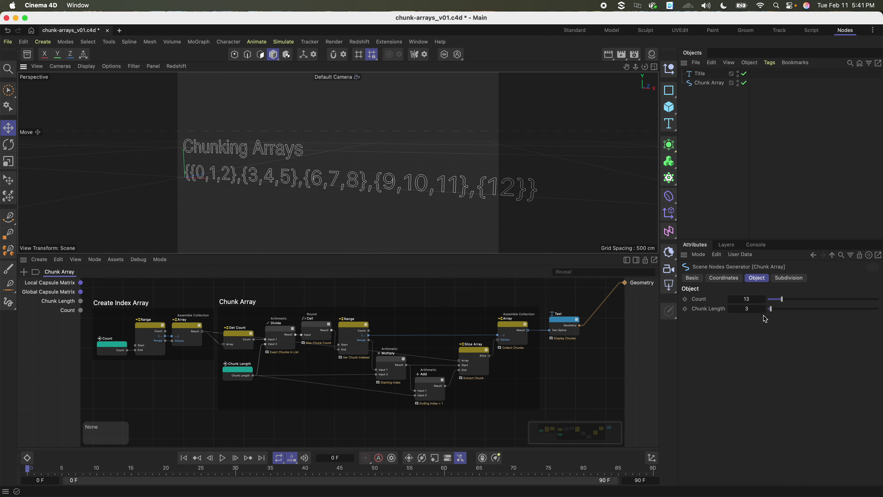
Step: Set the Chunk Array generator's Chunk Length to 5
mouse_move(772, 310)
mouse_down()
mouse_move(785, 300)
mouse_move(772, 311)
mouse_up()
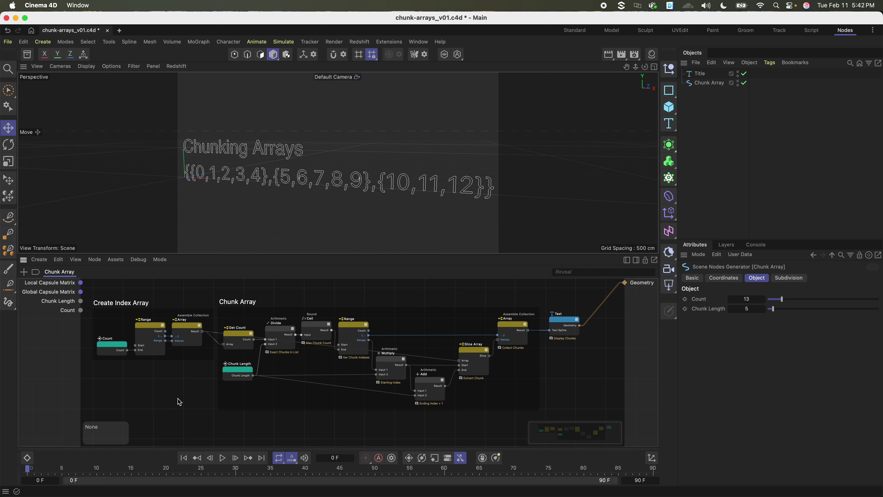
alt+middle_drag(99, 317, 138, 341)
scroll(137, 341, up, 6)
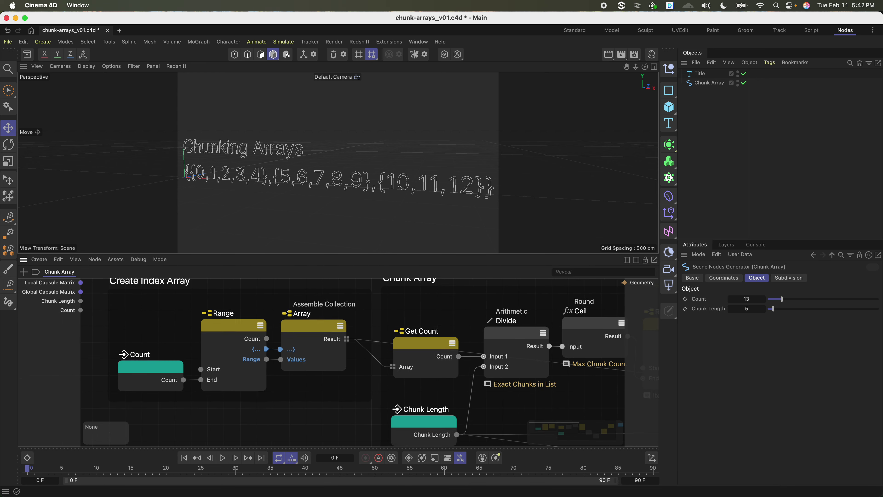
scroll(289, 307, down, 3)
scroll(290, 308, down, 4)
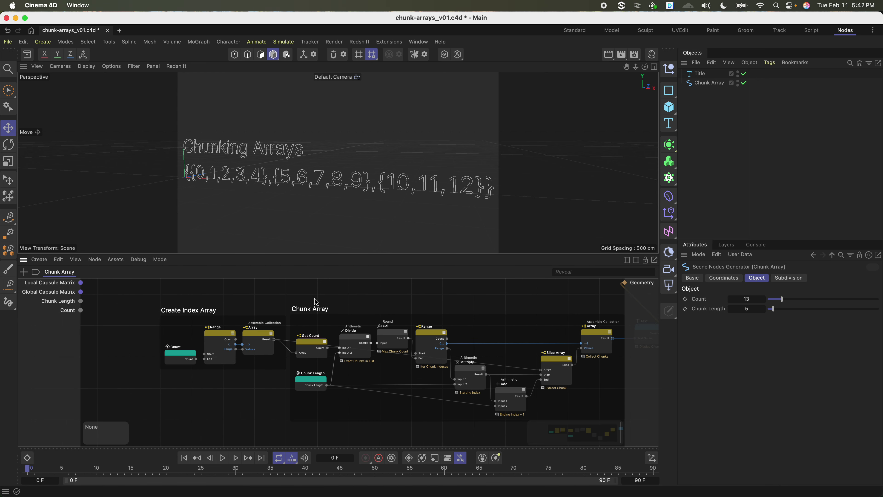
Step: Move the Text node near the Geometry output and feed its Text Spline from the Array result in the Create Index Array group
drag(631, 319, 626, 289)
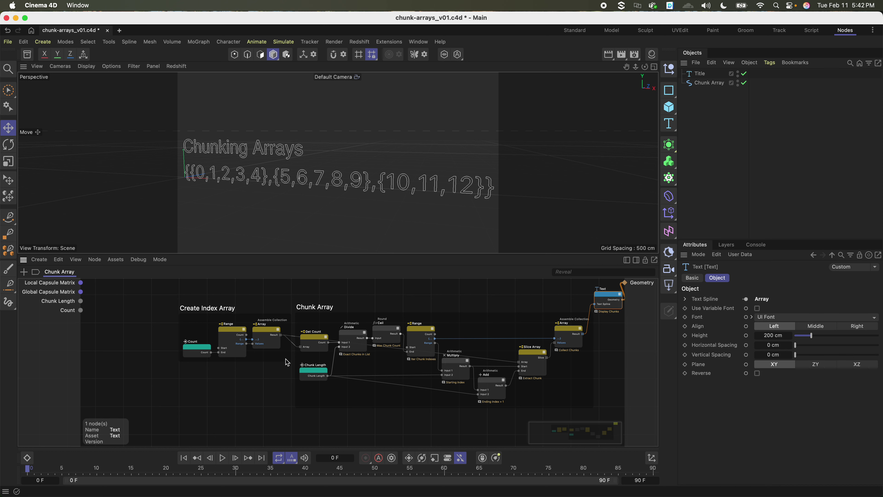
drag(280, 335, 595, 304)
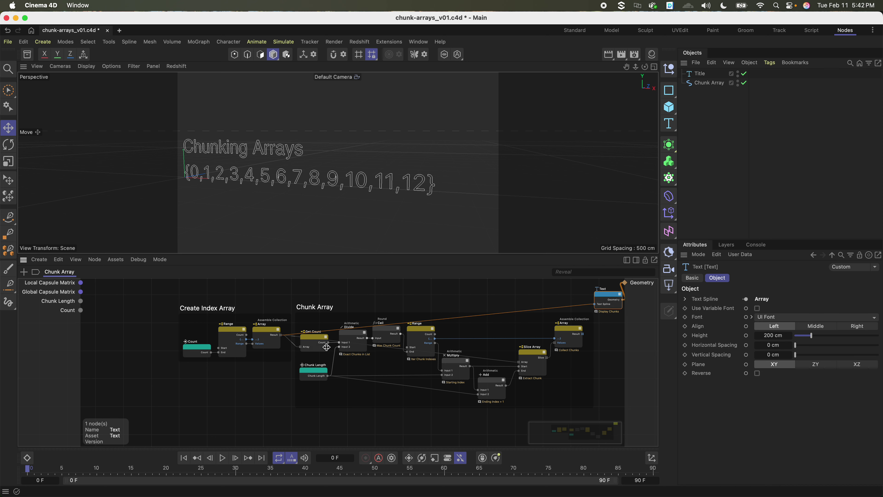
scroll(327, 345, up, 3)
alt+middle_drag(333, 345, 284, 334)
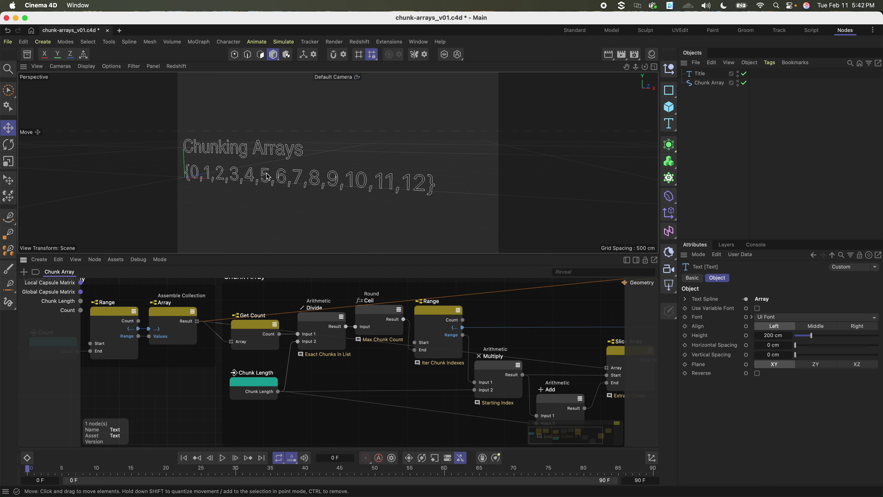
Step: Reconnect the result of the Collect Chunks Array node to the Text node's Text Spline input
click(435, 316)
alt+middle_drag(435, 316, 387, 317)
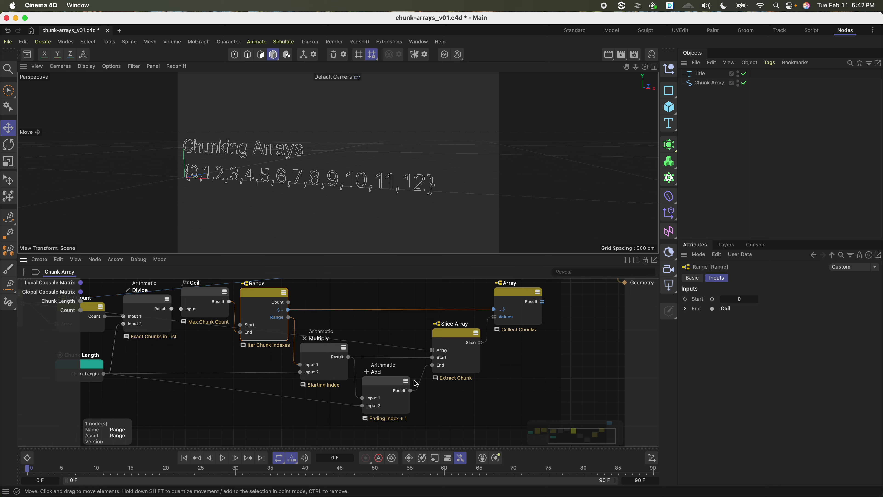
click(458, 344)
click(521, 300)
scroll(583, 313, up, 3)
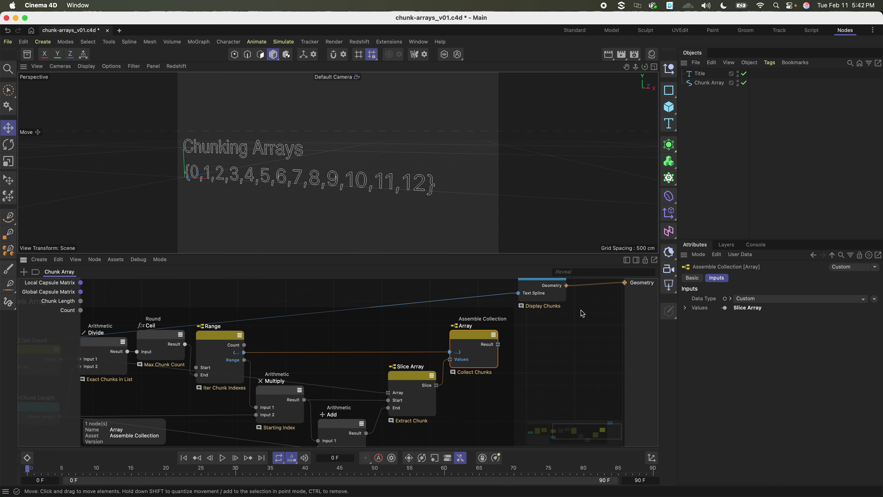
drag(498, 344, 519, 293)
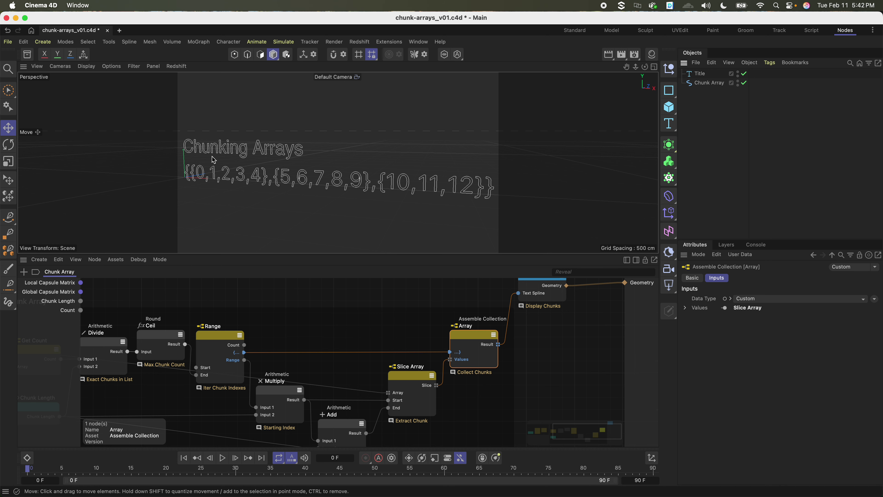
Step: Create a new empty project and add a Nodes Spline object to it
key(shift+c)
key(BackSpace)
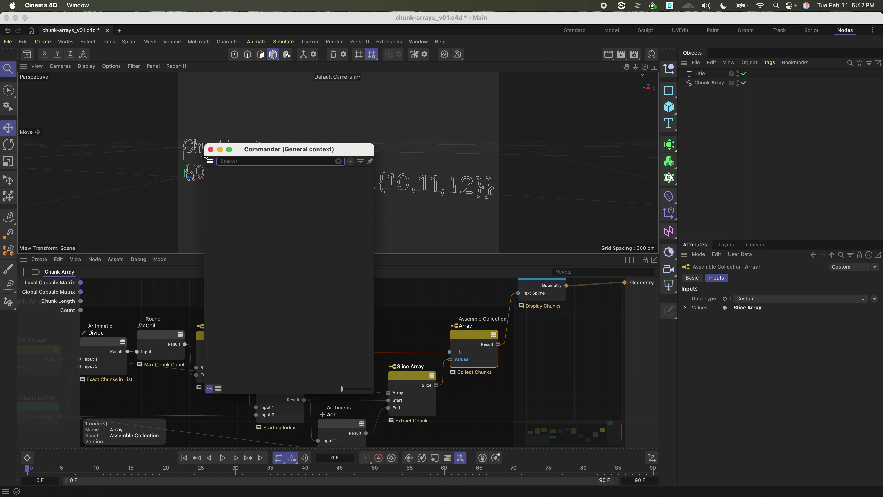
key(super+n)
key(shift+c)
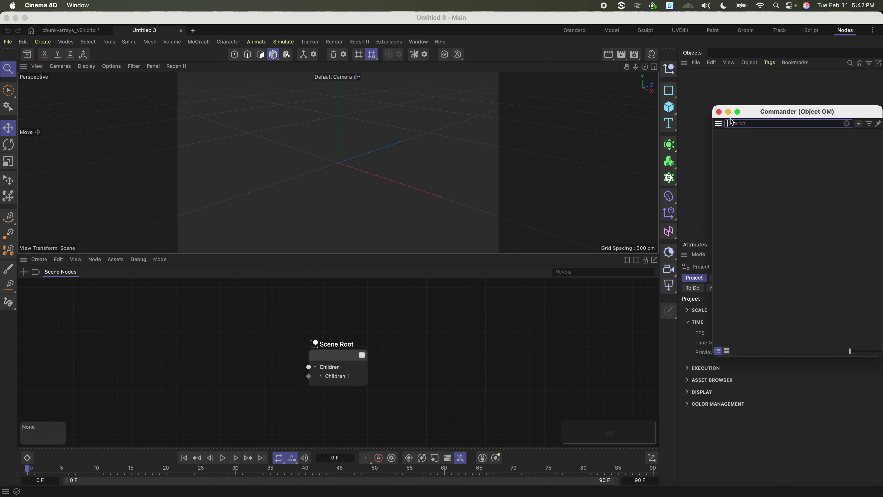
text(nodes sp)
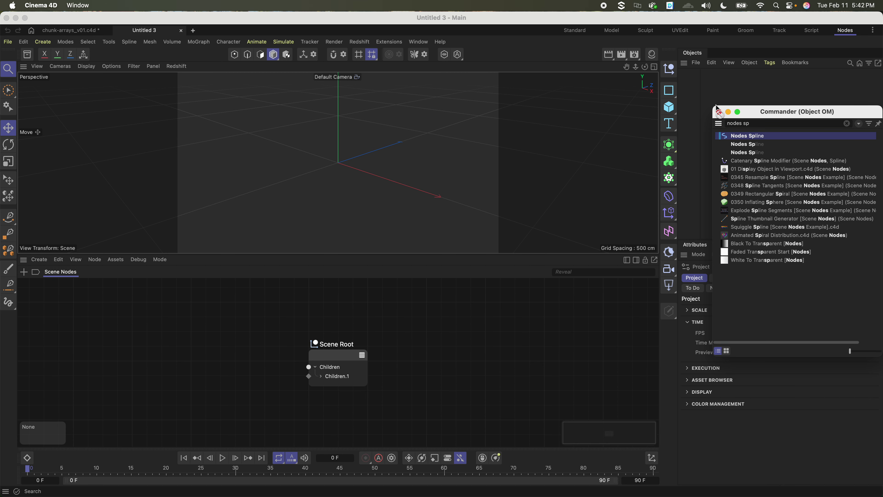
key(Return)
Step: Rename the Nodes Spline object as Chunk Array
click(691, 84)
double_click(702, 77)
text(Chunk Array)
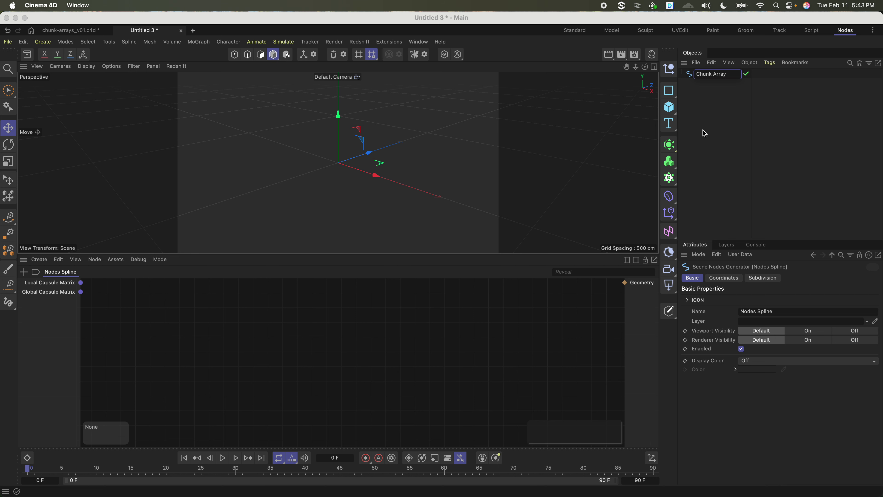
key(Return)
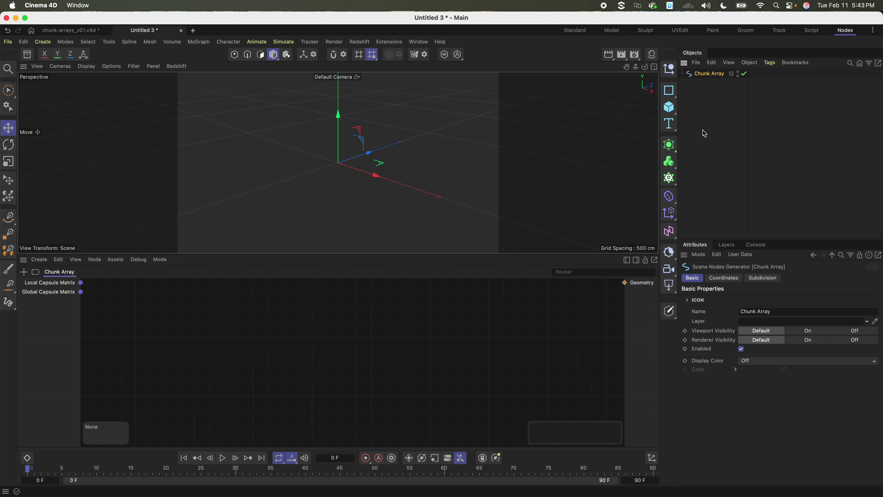
Step: Add an Index Array From String node to the graph and set its String to 0-10
double_click(221, 323)
click(181, 307)
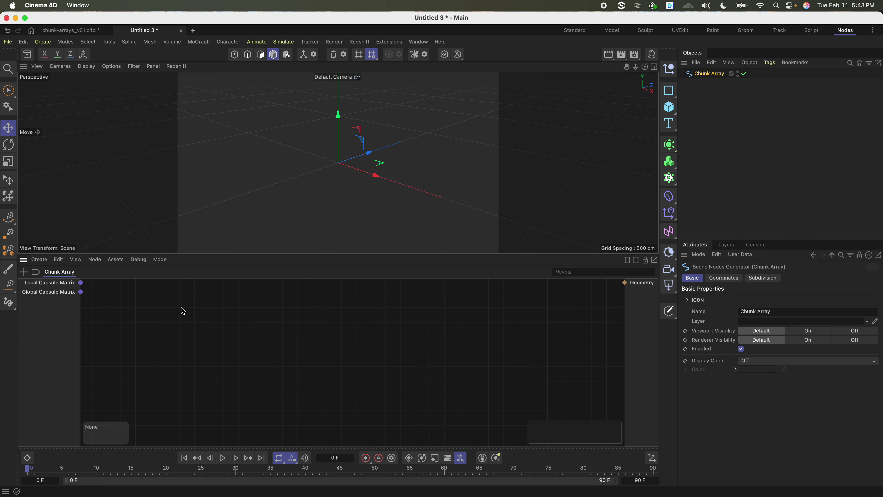
double_click(185, 309)
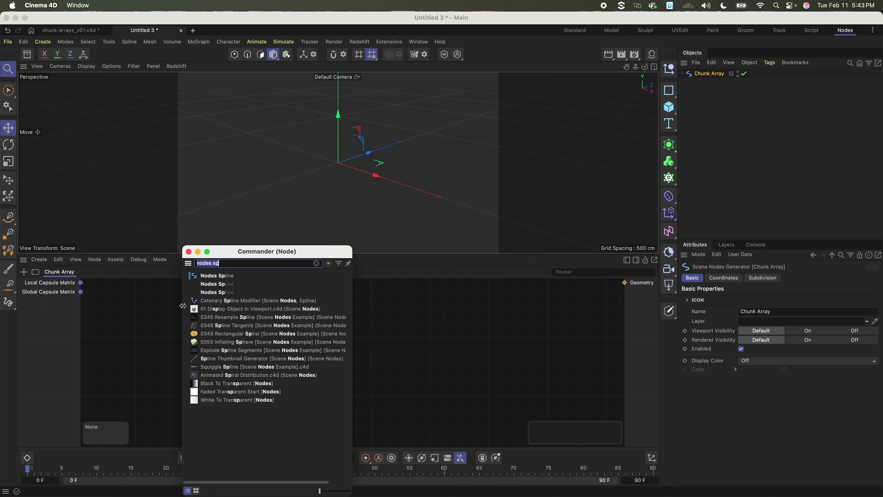
text(index arr)
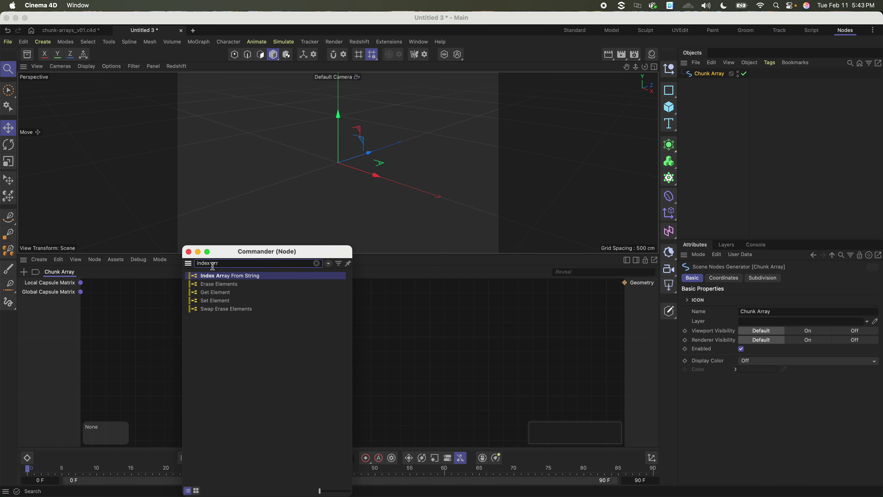
key(Return)
click(783, 313)
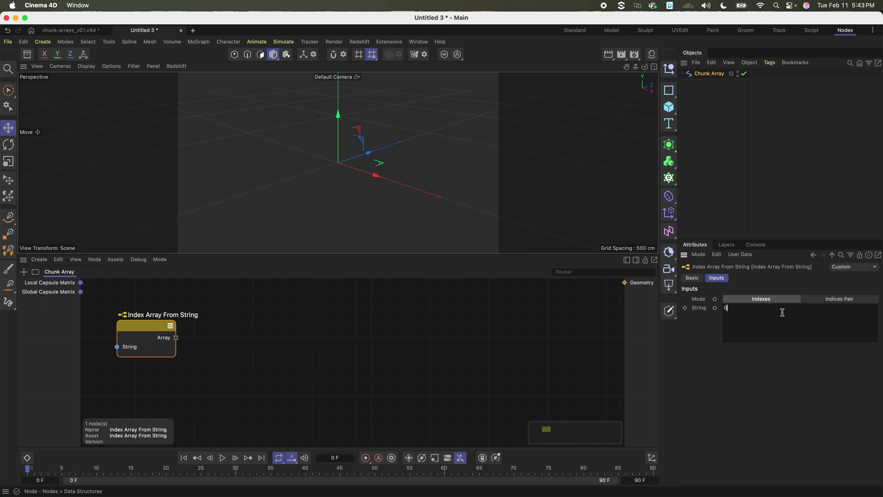
click(392, 368)
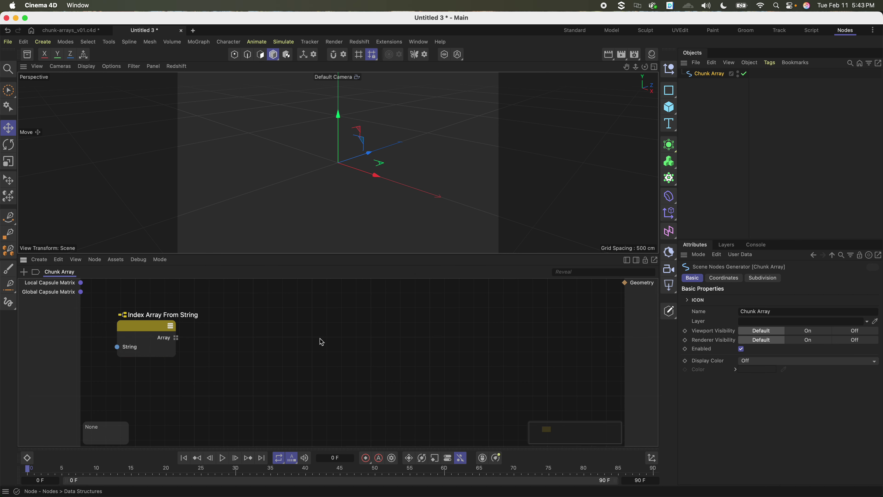
Step: Add a Text node and connect the index array's Array output to its Text Spline input
double_click(322, 337)
text(text)
double_click(340, 314)
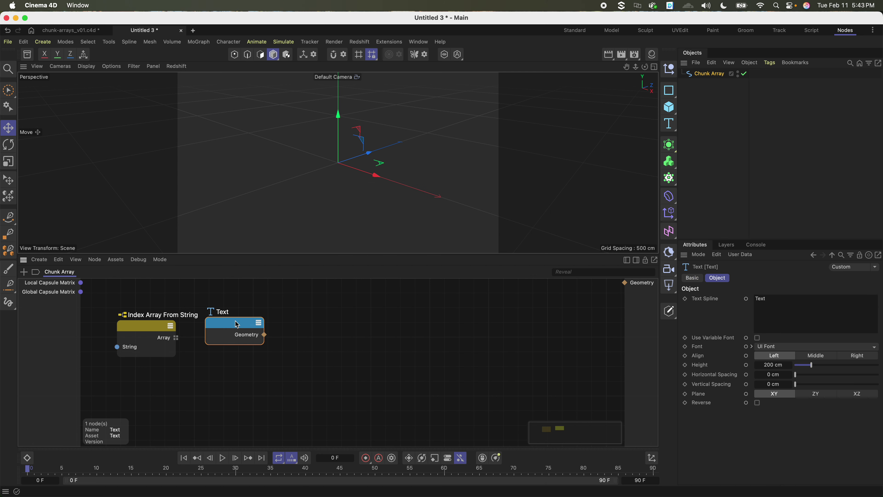
drag(176, 337, 236, 338)
Step: Connect the Text node's Geometry output to the graph's Geometry output and frame the number text in the viewport
drag(294, 329, 644, 284)
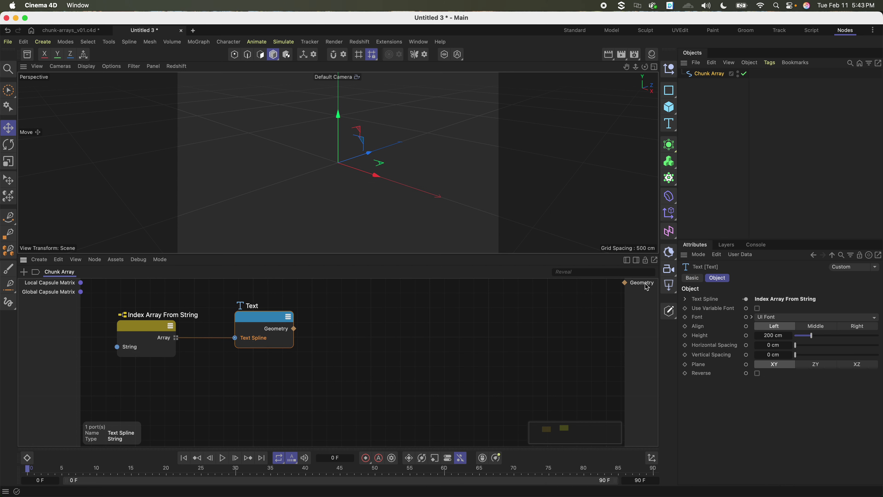
alt+right_drag(500, 200, 368, 190)
alt+middle_drag(368, 190, 289, 131)
alt+drag(289, 131, 372, 151)
alt+right_drag(372, 152, 366, 163)
alt+middle_drag(378, 173, 335, 168)
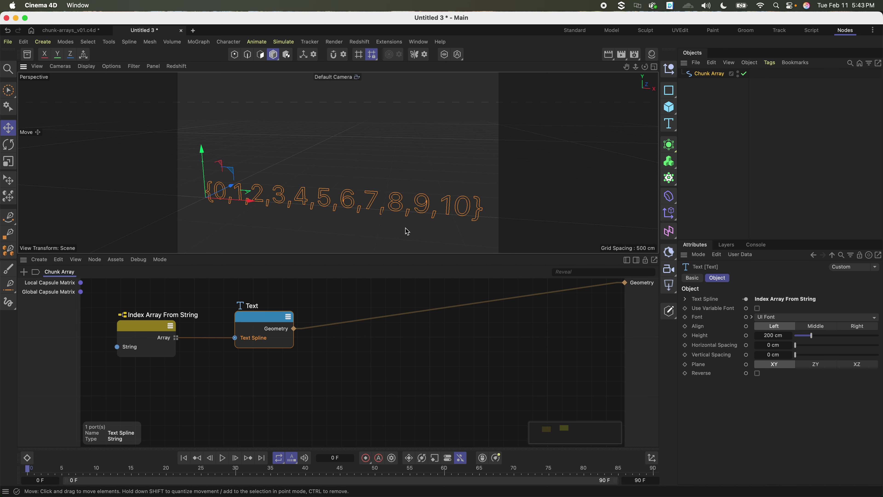
Step: Spread the two nodes apart, placing the Text node close to the graph's Geometry output
drag(258, 326, 561, 326)
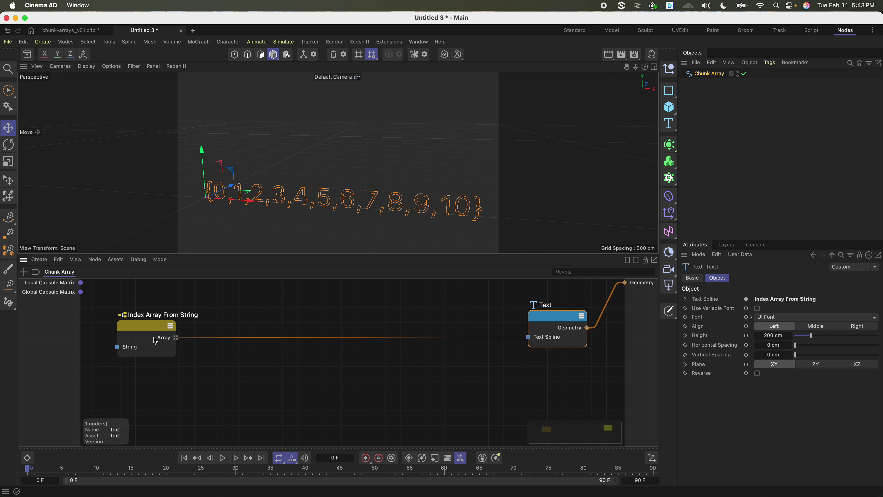
mouse_move(138, 334)
mouse_down()
mouse_move(108, 332)
mouse_move(124, 336)
mouse_up()
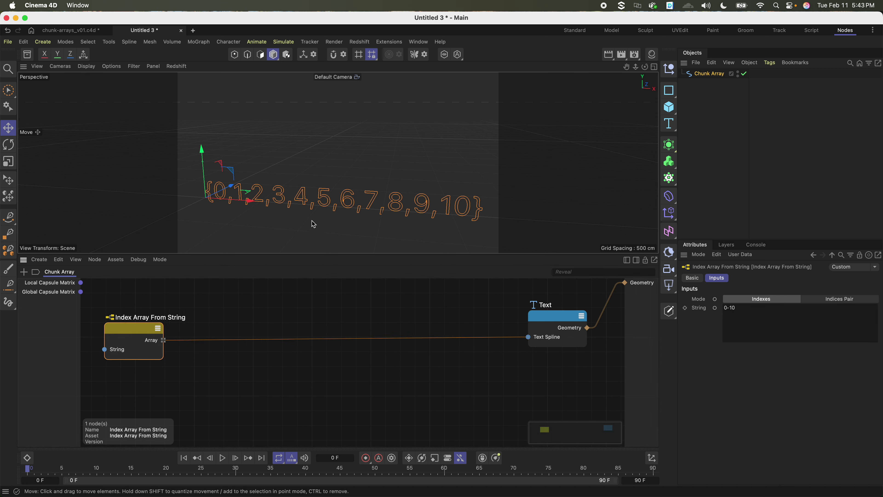
alt+drag(312, 221, 299, 191)
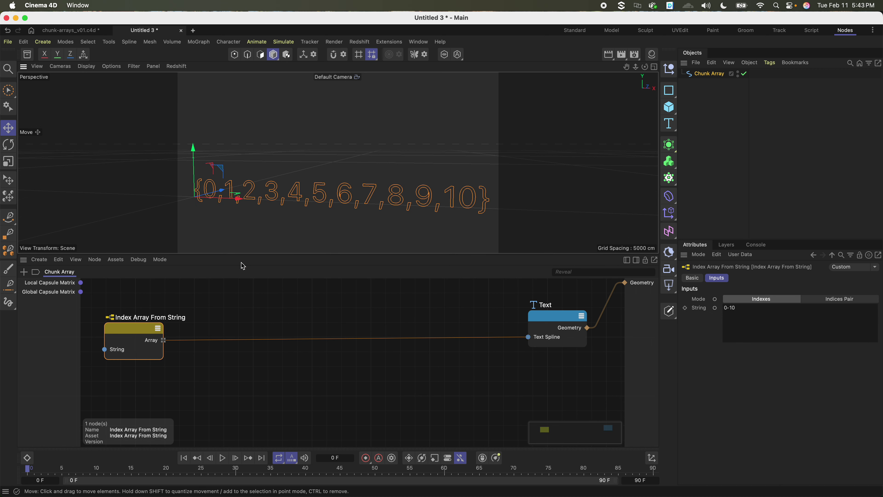
Step: With Doodle Paint, draw an arrow beneath the number sequence and short lines marking its consecutive groups of three
click(8, 303)
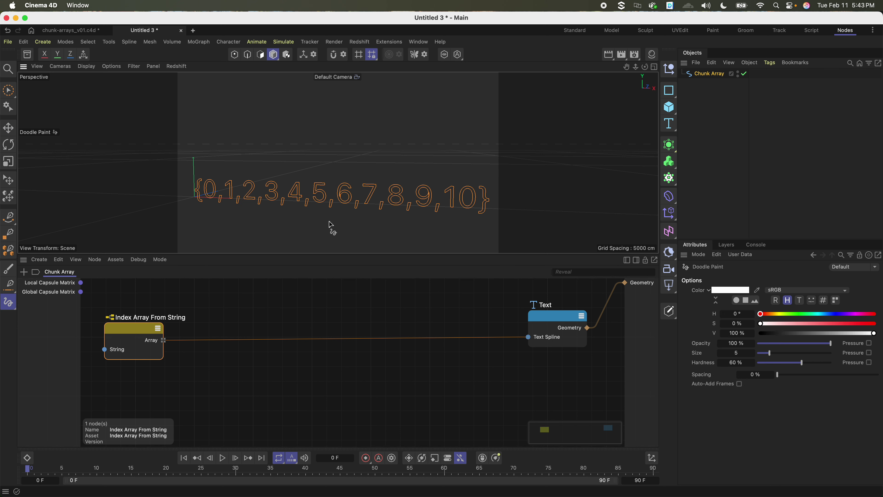
drag(204, 210, 491, 216)
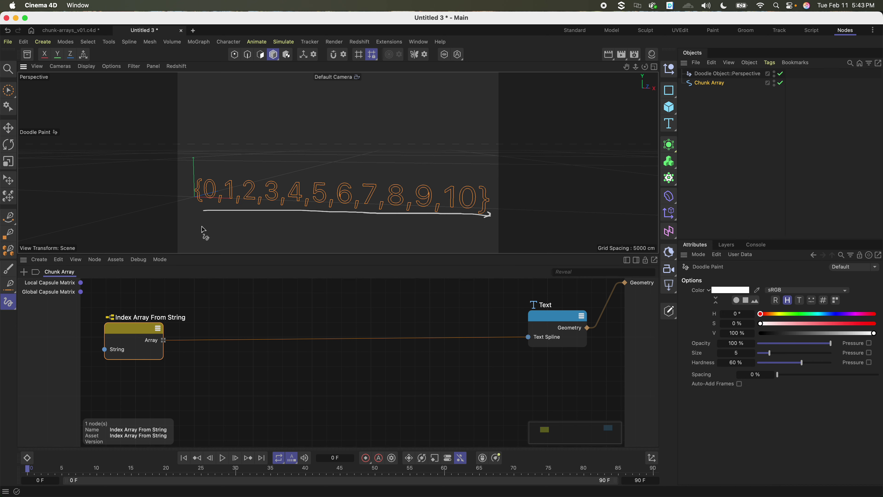
drag(205, 224, 253, 224)
drag(203, 169, 499, 176)
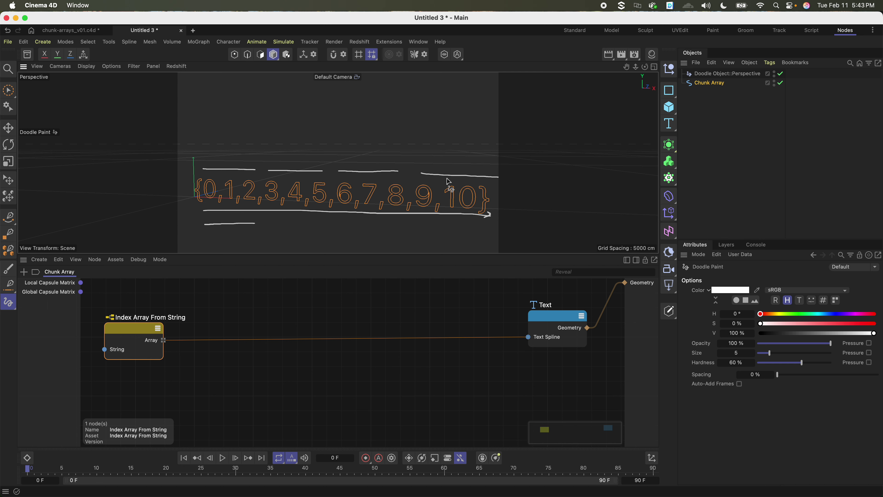
Step: Add a Get Count node fed by the index array, with the comment "Get Array Length"
double_click(228, 363)
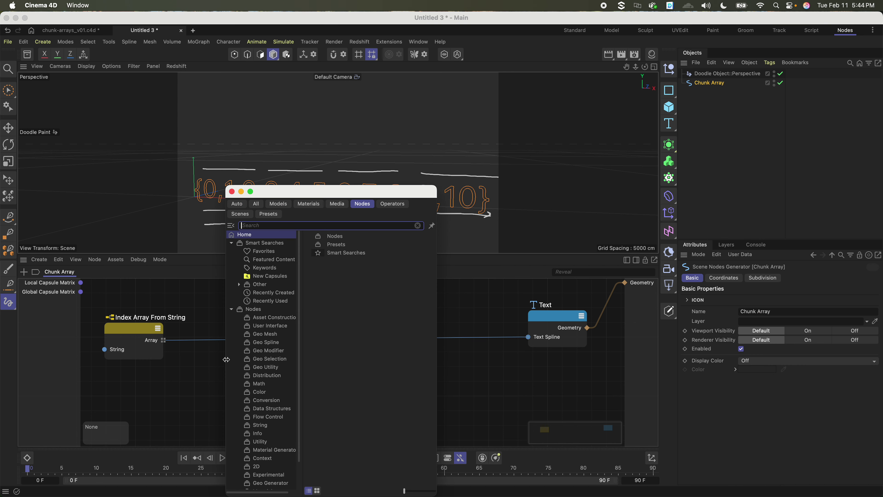
text(count)
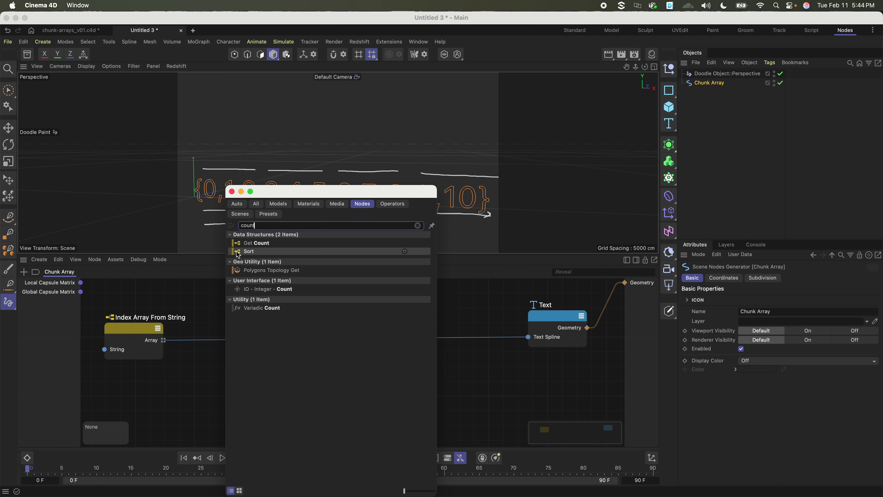
double_click(248, 244)
drag(163, 340, 224, 362)
text(cG)
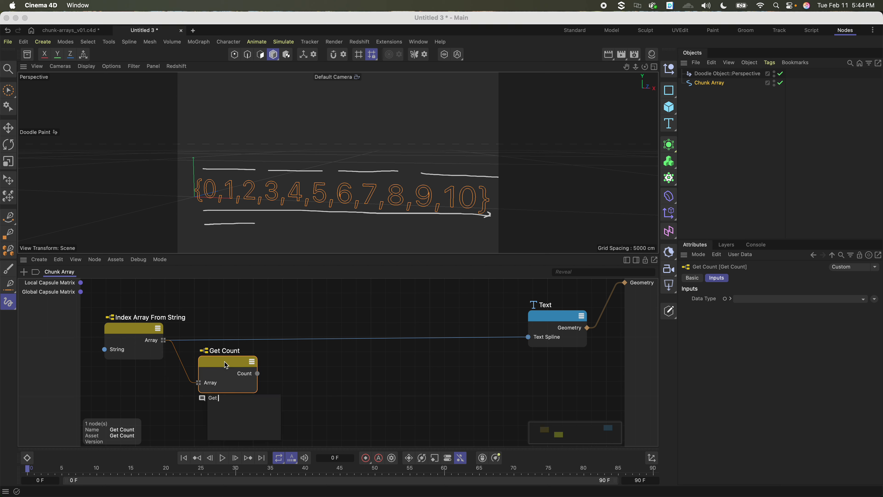
text(et Array Length)
key(Return)
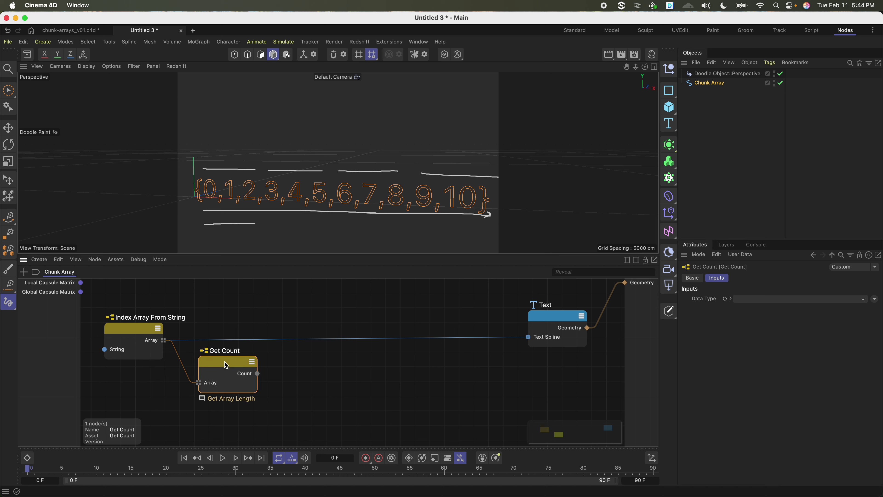
drag(226, 365, 261, 360)
Step: Add an IO - Integer - Count input node to the graph and rename its port Chunk Length
double_click(335, 375)
text(io)
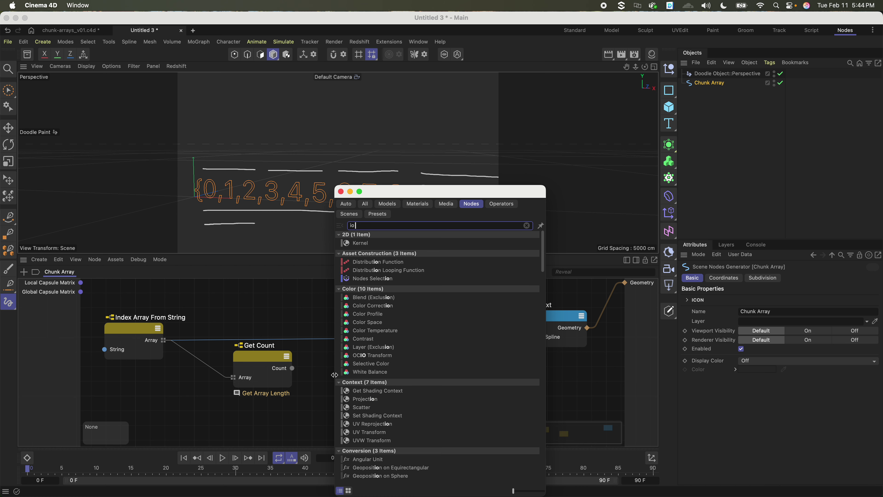
text( count)
key(Down)
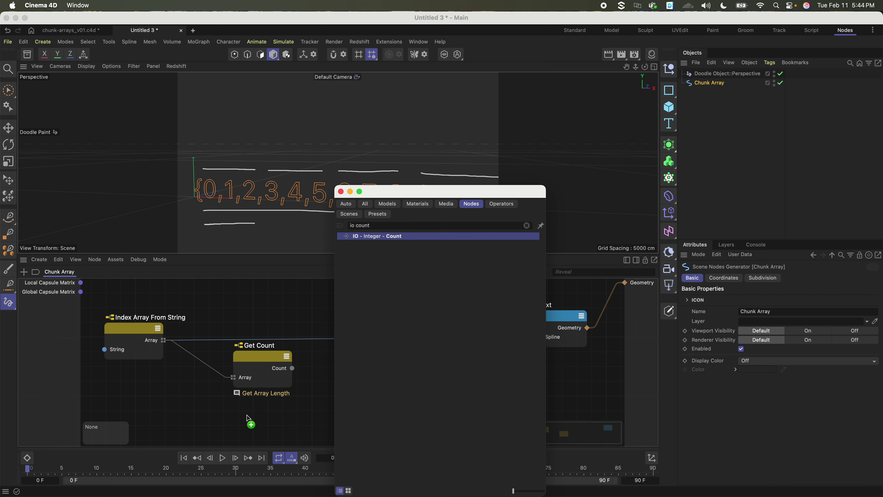
key(Return)
double_click(70, 302)
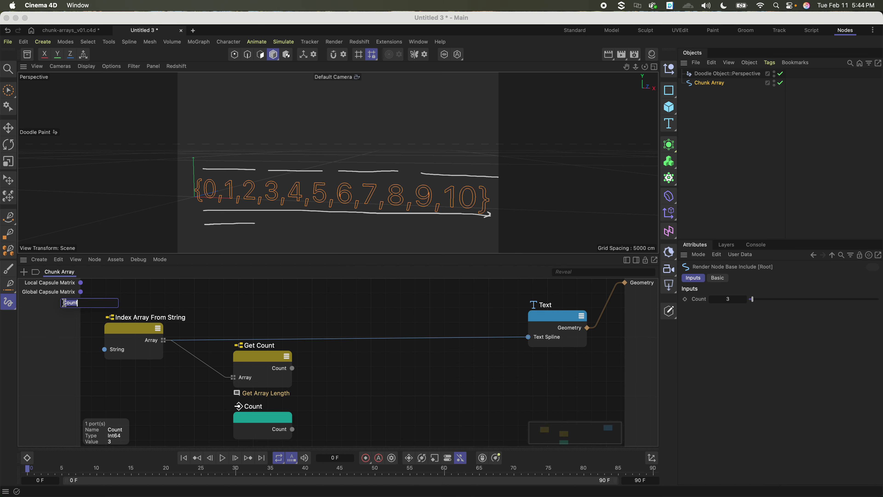
key(BackSpace)
text(Chunk Length)
key(Return)
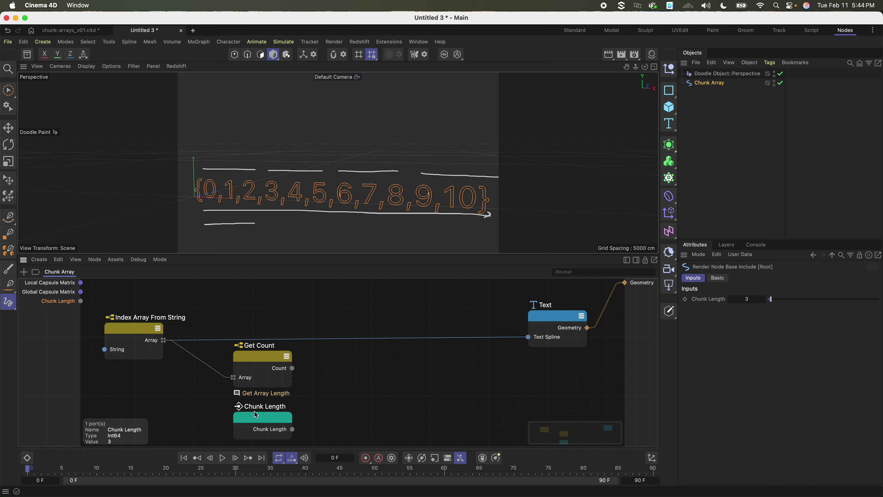
Step: Add an Arithmetic Divide node dividing the Get Count result by Chunk Length, placed beside those two nodes
middle_drag(329, 414, 318, 383)
click(318, 383)
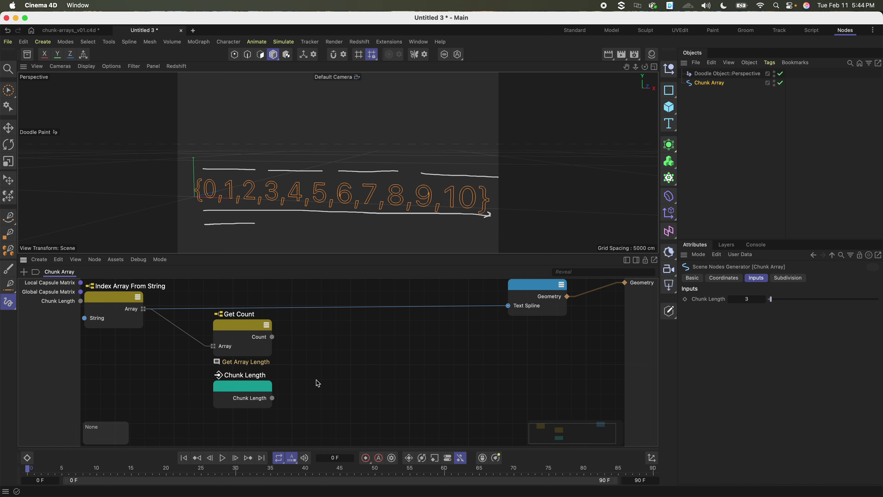
key(shift+c)
text(divid)
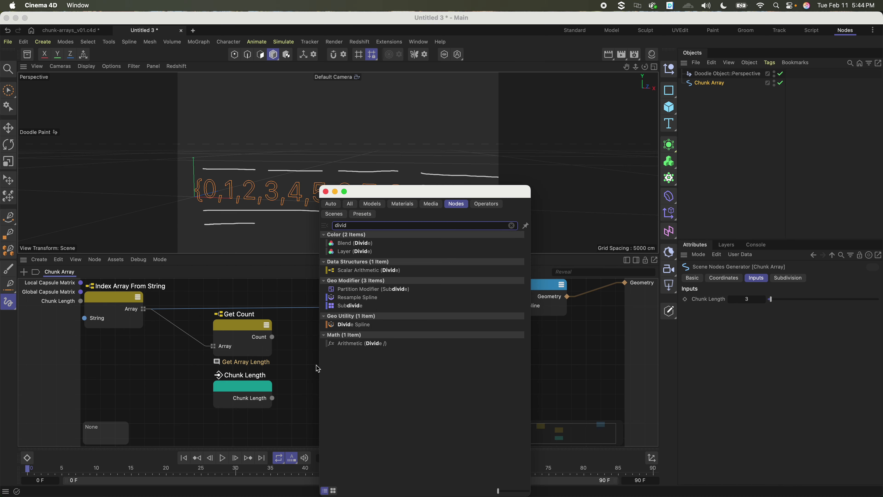
double_click(358, 343)
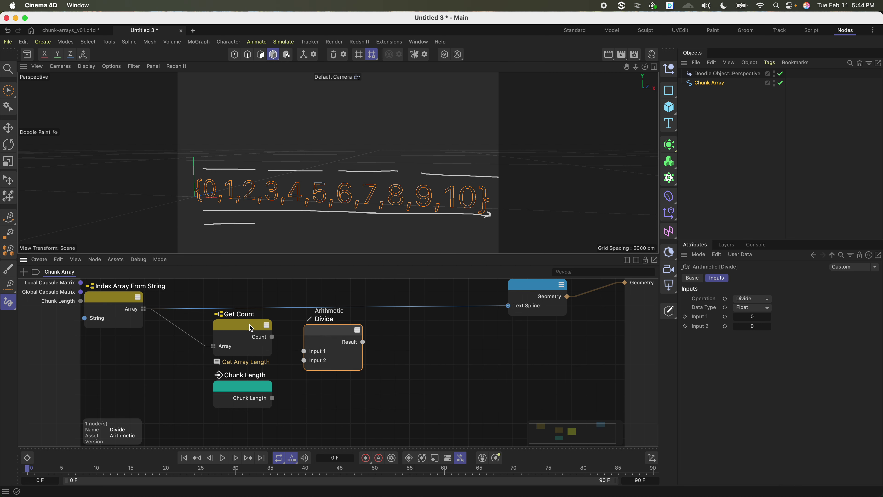
drag(272, 337, 272, 398)
drag(332, 327, 325, 336)
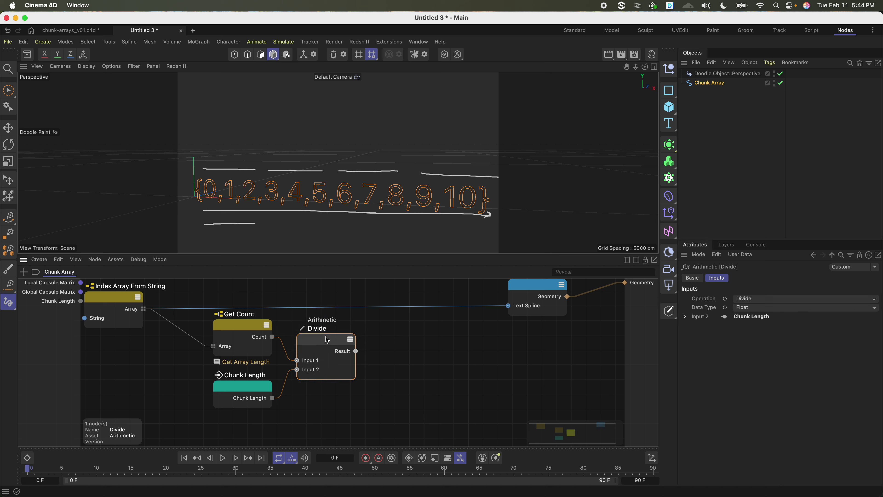
Step: Comment the Divide node "Exact # of Chunks" and connect its Result to the Text node's Text Spline input
text(cE)
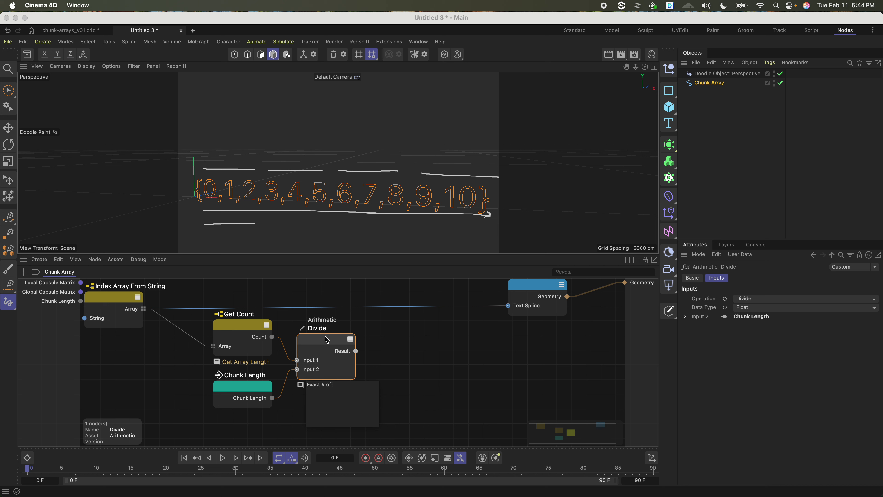
text(xact # of Chunks)
key(Return)
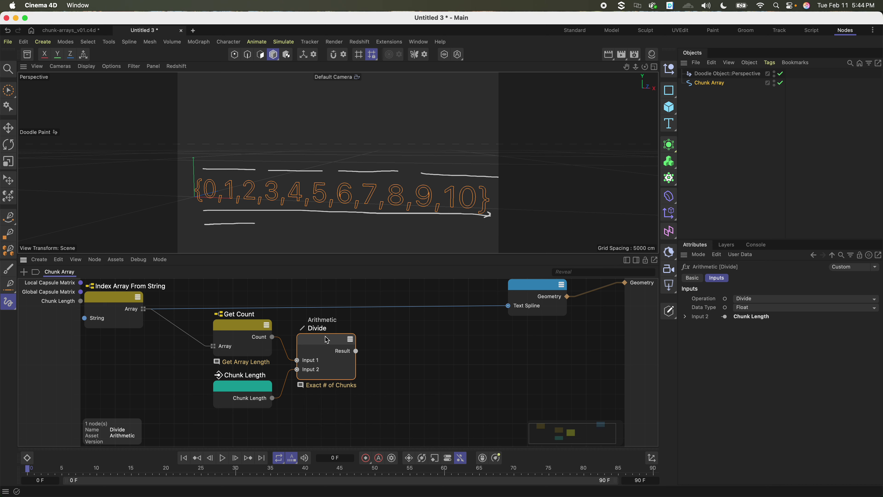
drag(355, 351, 508, 305)
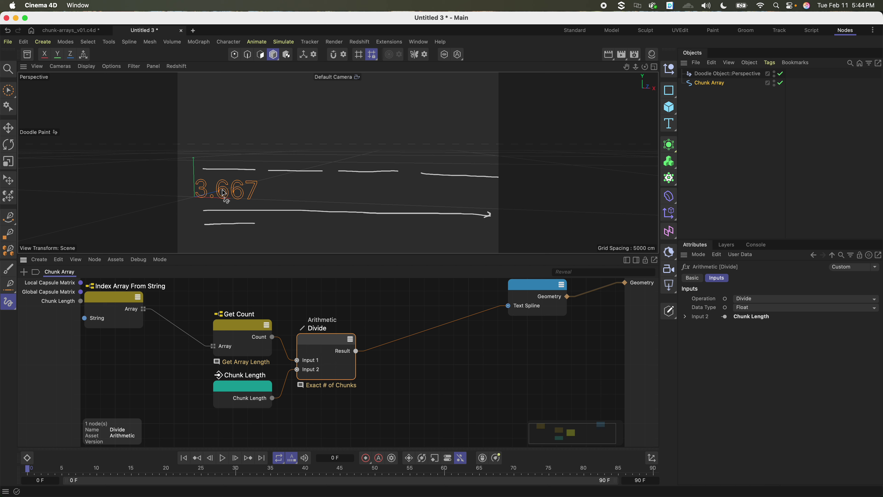
double_click(422, 378)
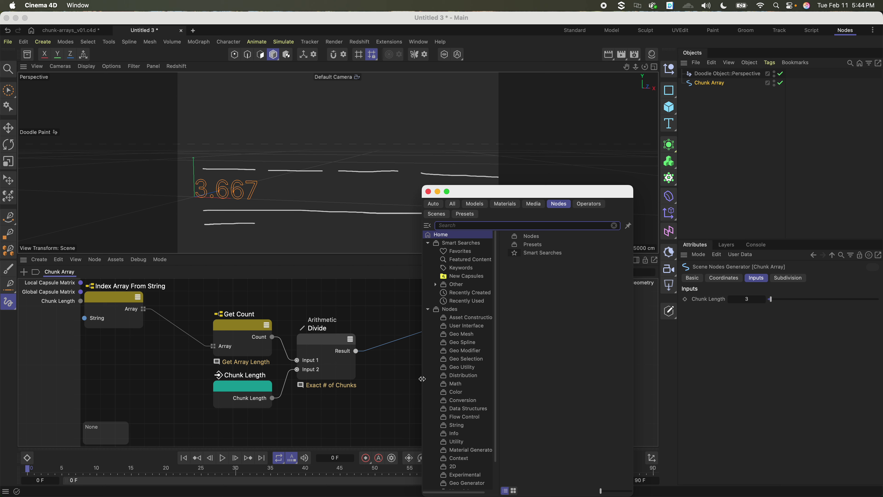
text(ceil)
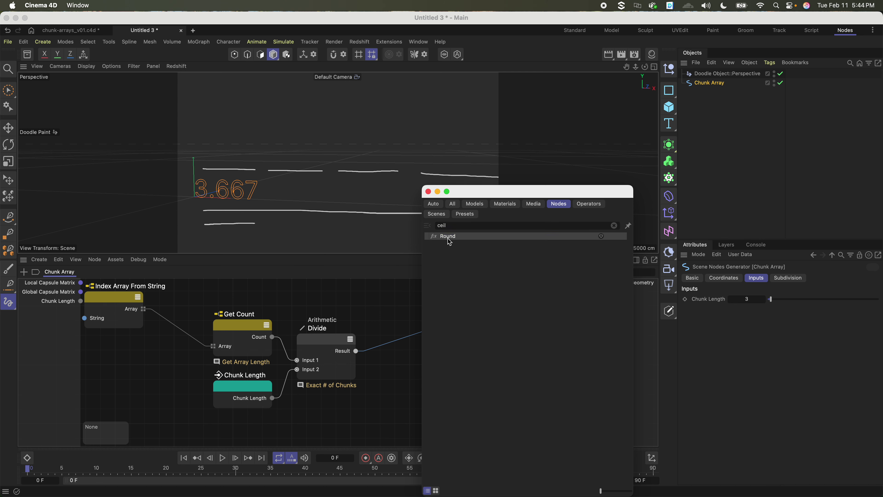
double_click(448, 237)
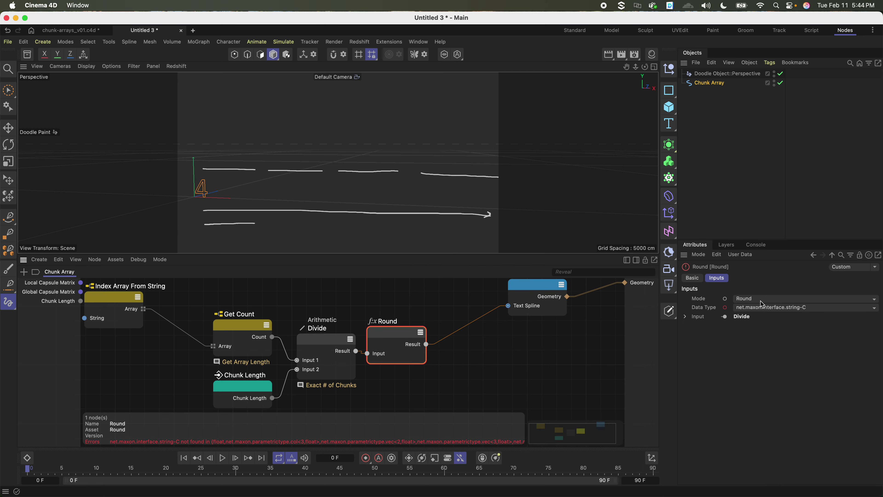
key(Delete)
Step: Add a Round node in Ceil mode between the Divide result and the Text Spline input, placed beside Divide
double_click(440, 362)
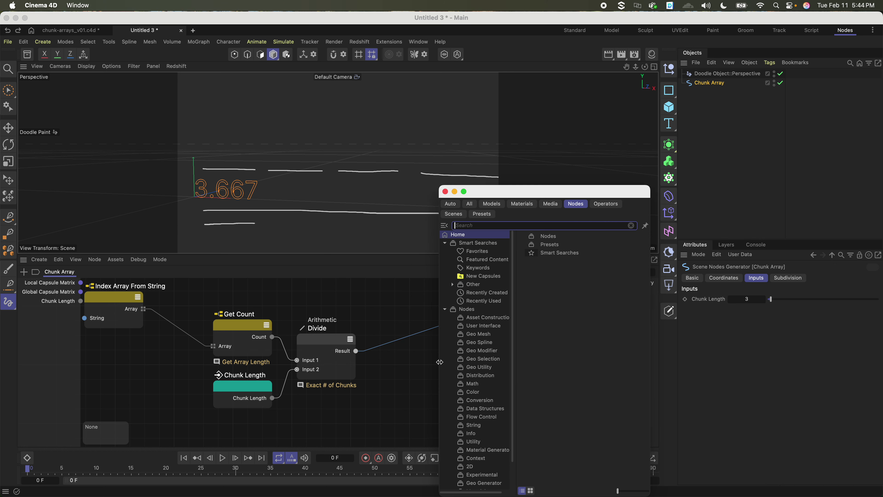
text(round)
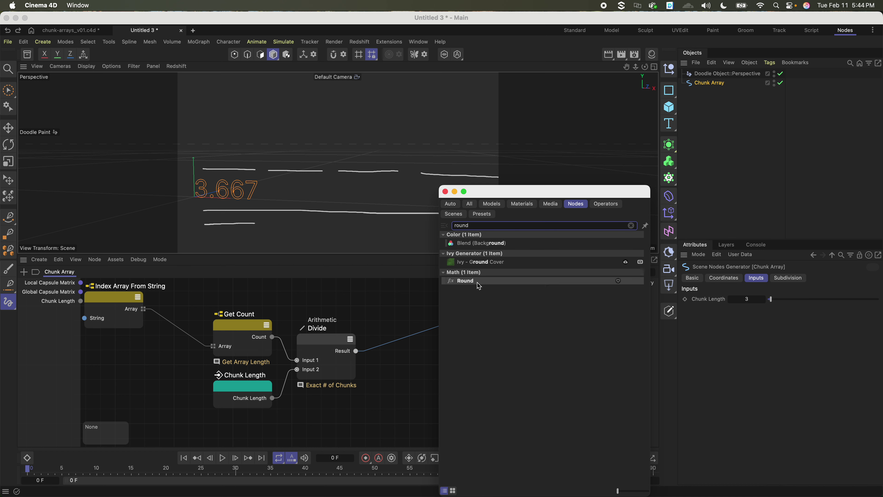
drag(445, 296, 411, 365)
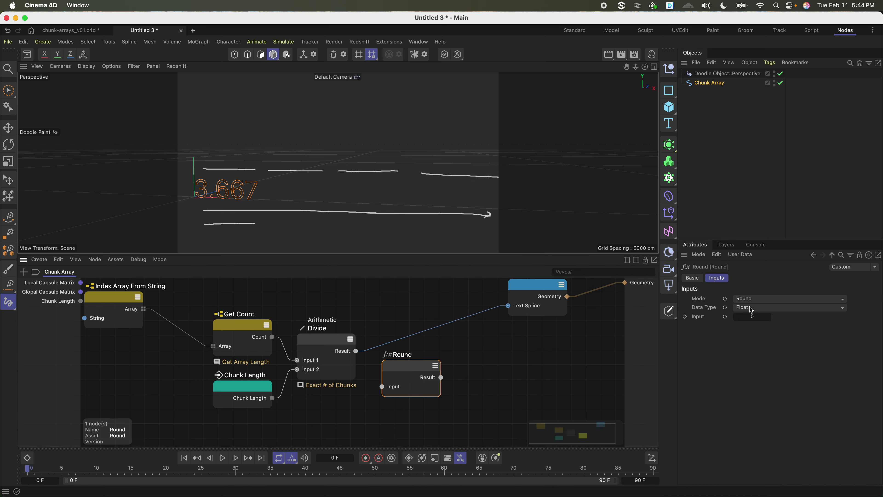
click(752, 299)
click(745, 315)
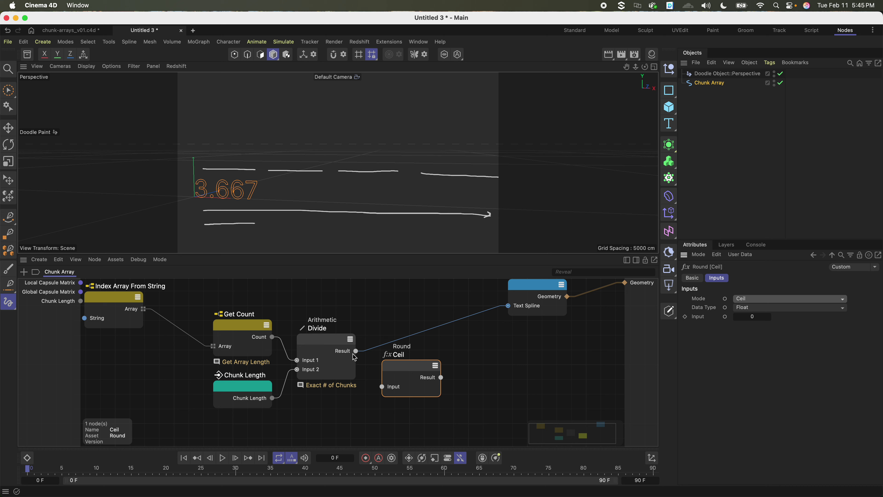
drag(355, 351, 382, 387)
drag(441, 377, 509, 306)
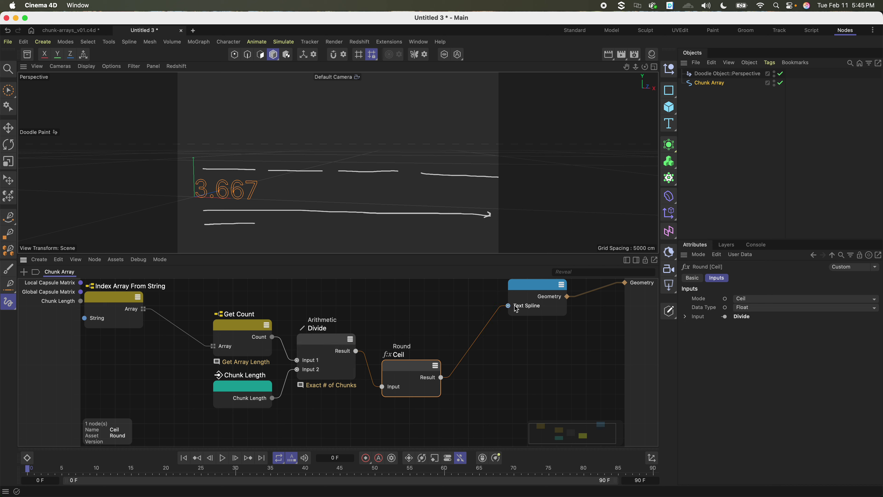
drag(410, 366, 400, 336)
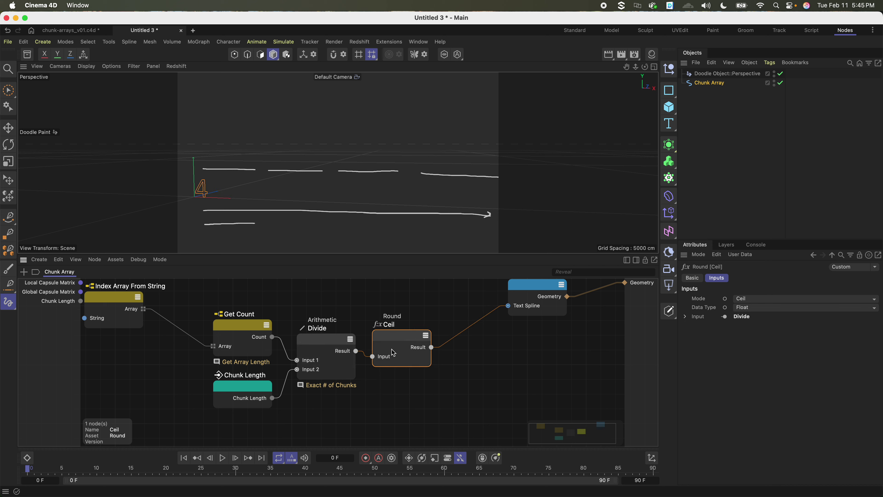
Step: Add the comment "Round Up to nearest integer" to the Ceil node
key(alt+c)
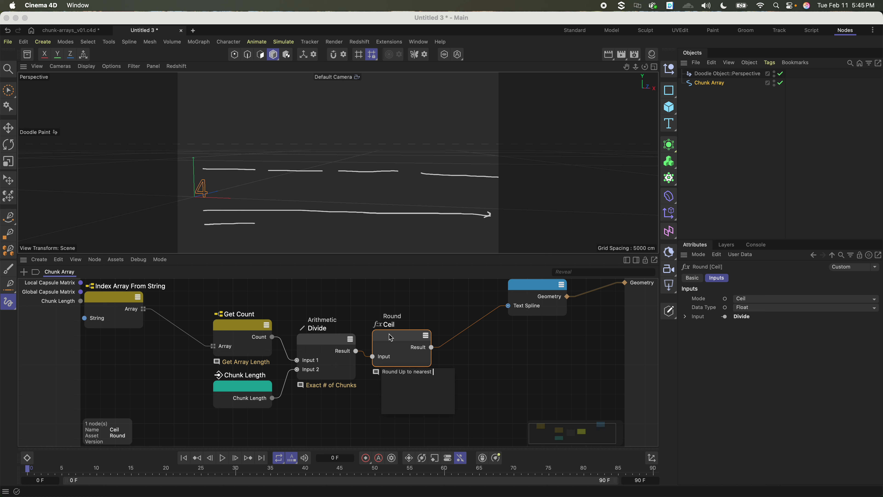
text(Round Up to nearest integer)
key(Return)
click(480, 381)
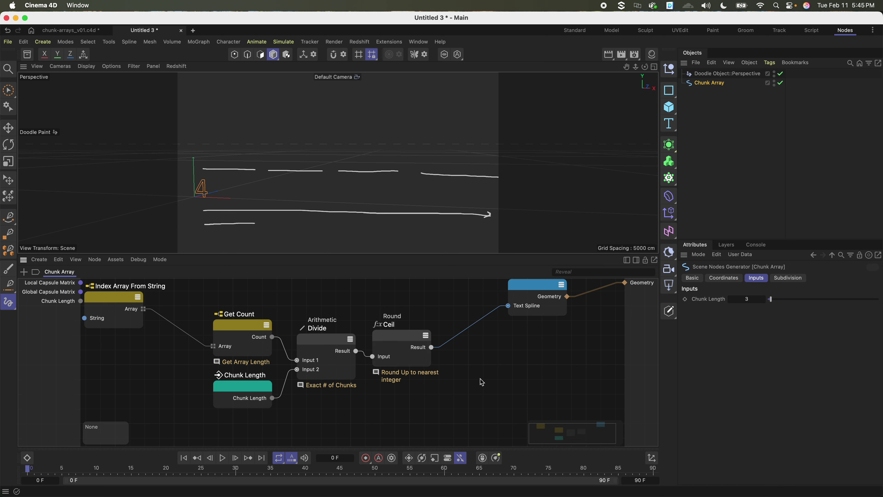
Step: Move the Text node farther from the Ceil node, towards the graph's Geometry output
scroll(471, 379, down, 3)
scroll(485, 367, right, 2)
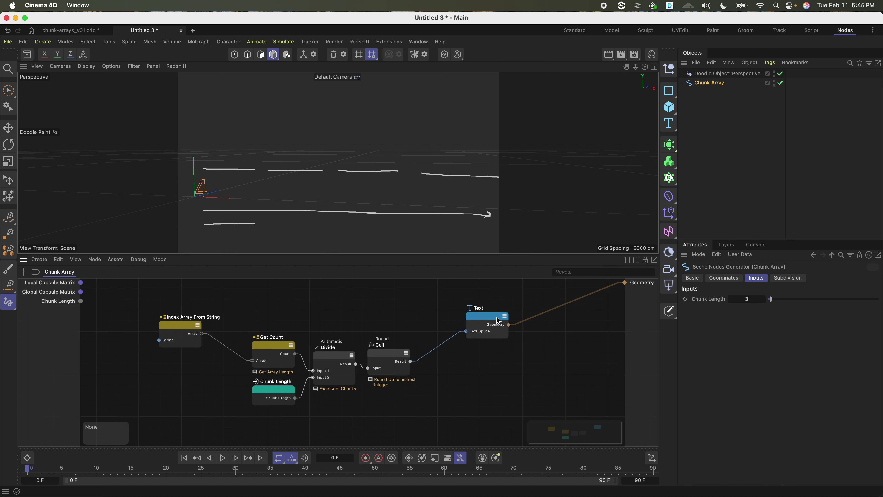
drag(498, 321, 535, 318)
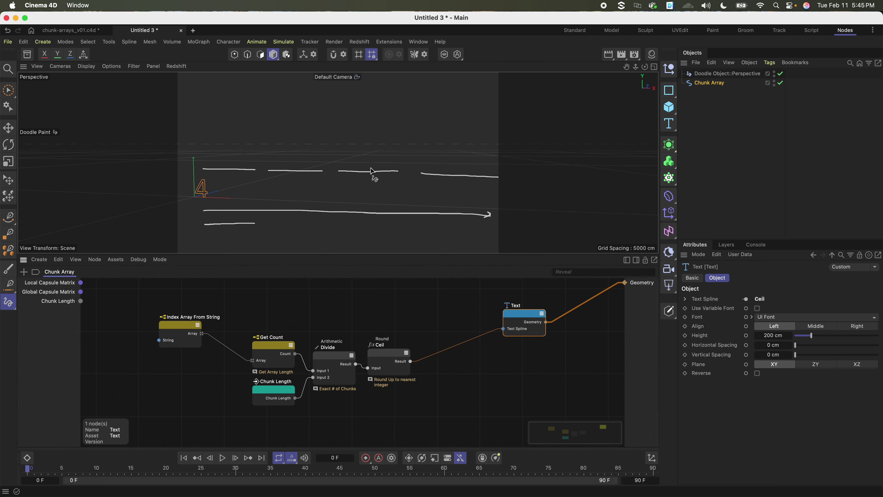
Step: Add a Range node beside the Ceil node, with the Ceil result feeding its End input
click(482, 386)
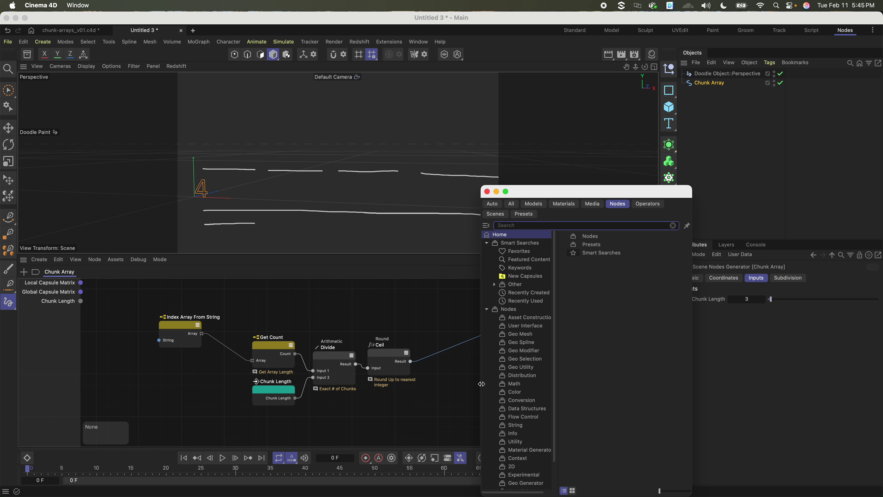
text(range)
drag(511, 243, 433, 405)
middle_drag(550, 357, 457, 349)
drag(357, 370, 354, 380)
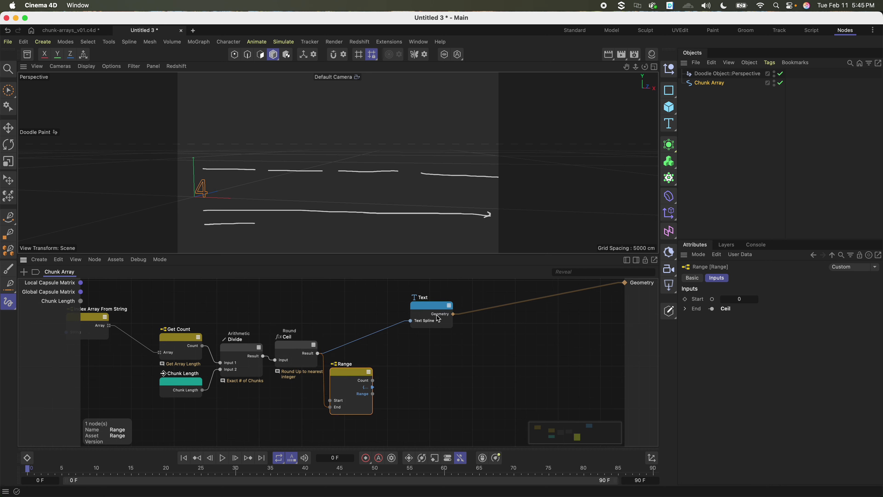
Step: Connect the Range node's Range output to Text Spline and space the Text node away from the Range node
drag(439, 308, 493, 330)
drag(358, 377, 475, 348)
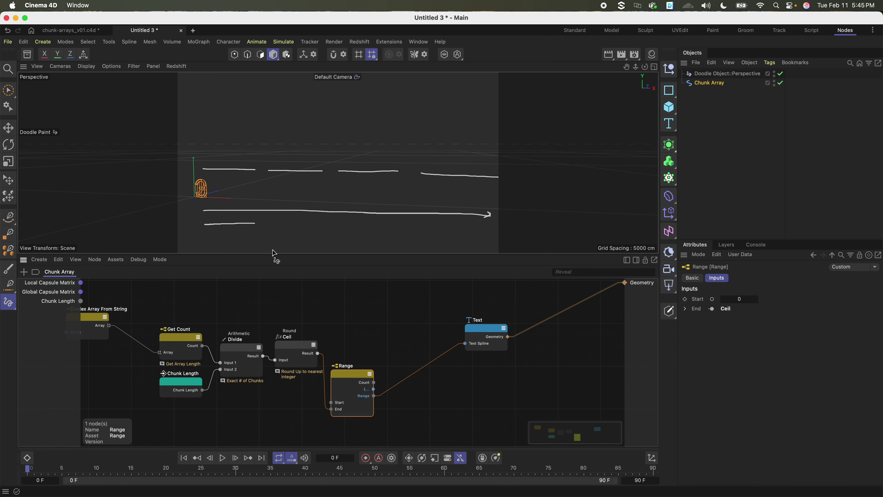
drag(352, 377, 352, 369)
drag(495, 330, 559, 337)
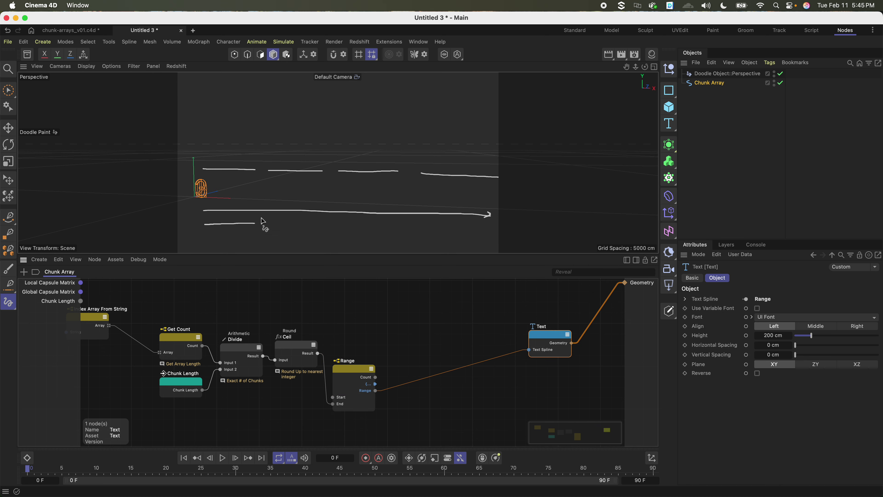
Step: Switch to the Move tool and raise the Range node closer in line with the Ceil node
click(8, 127)
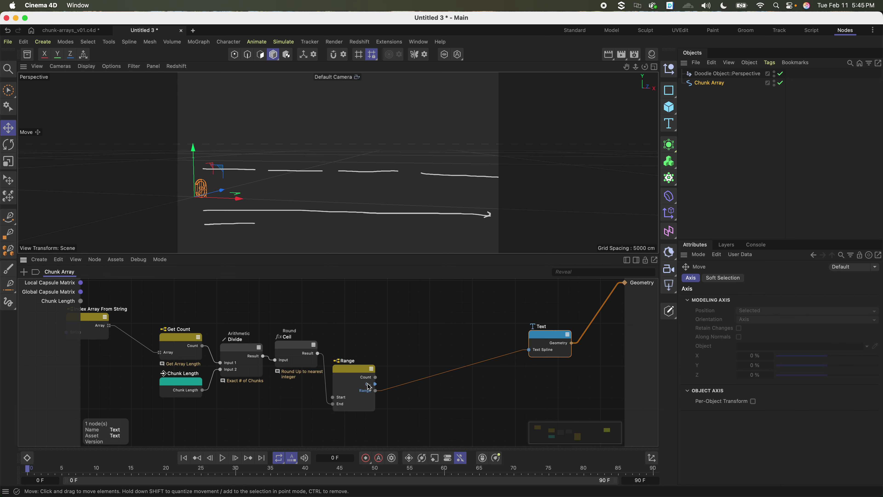
click(369, 386)
scroll(369, 386, up, 4)
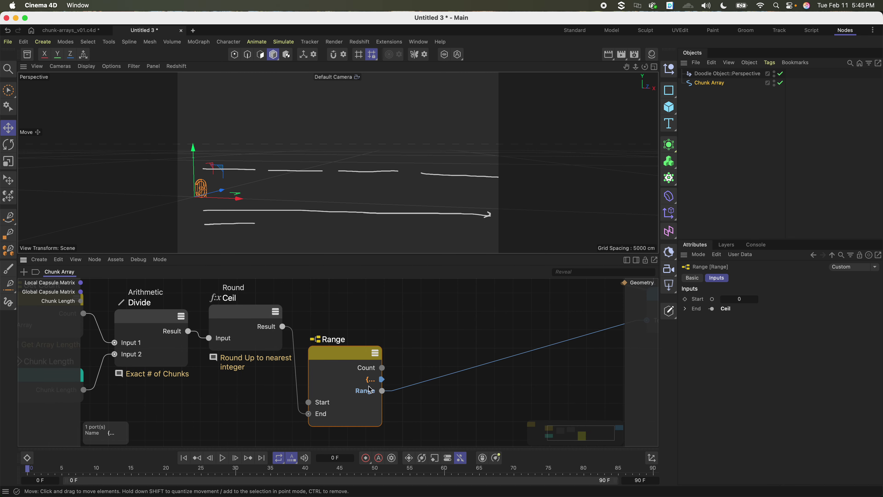
drag(331, 354, 333, 323)
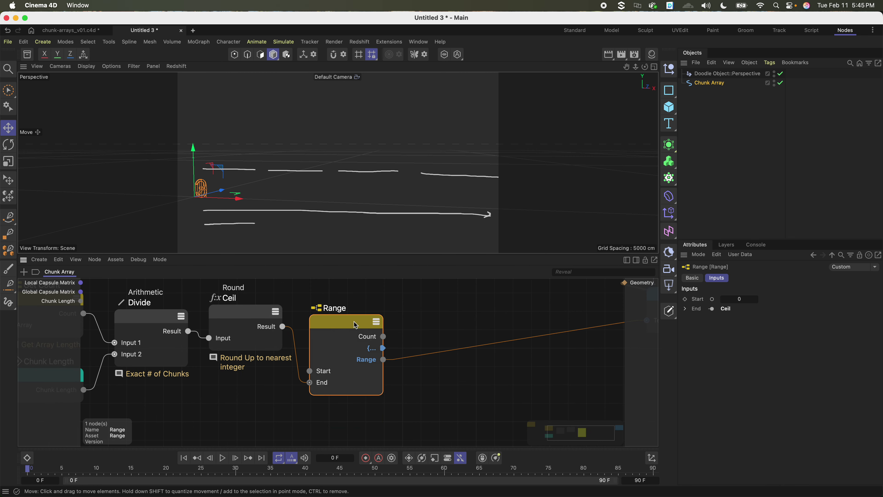
scroll(355, 322, down, 3)
alt+middle_drag(371, 330, 329, 350)
scroll(373, 334, down, 1)
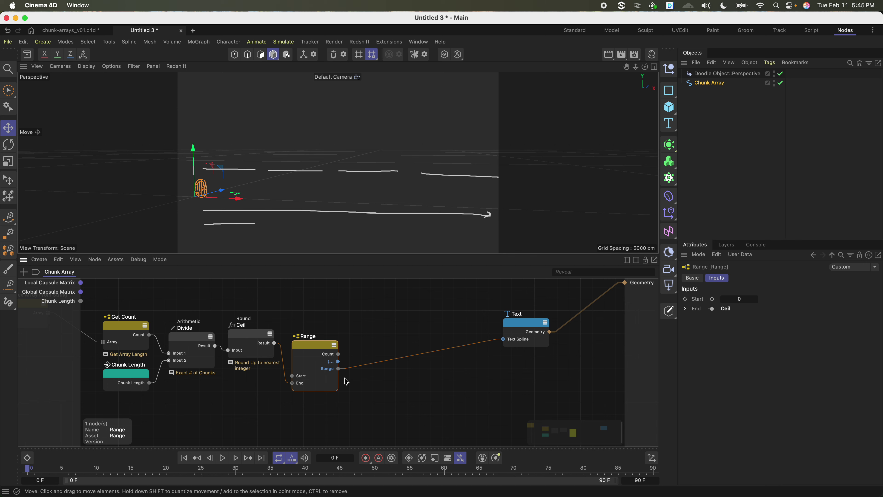
scroll(224, 179, up, 5)
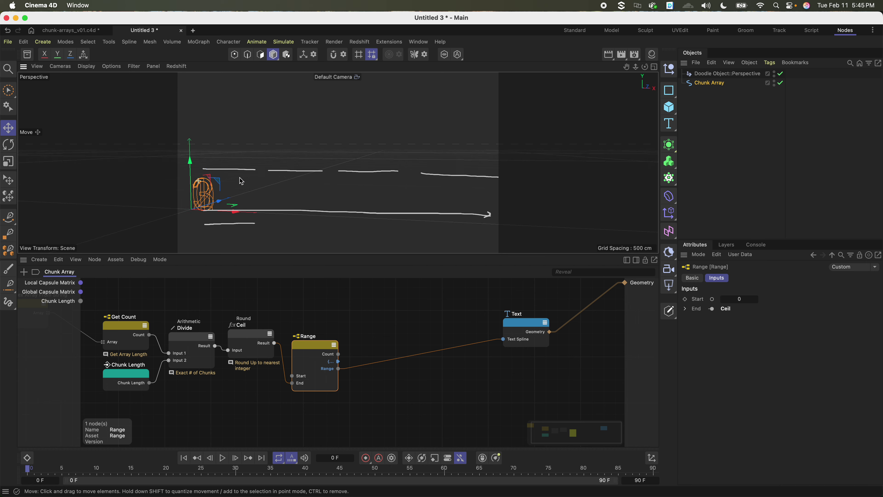
scroll(223, 179, down, 4)
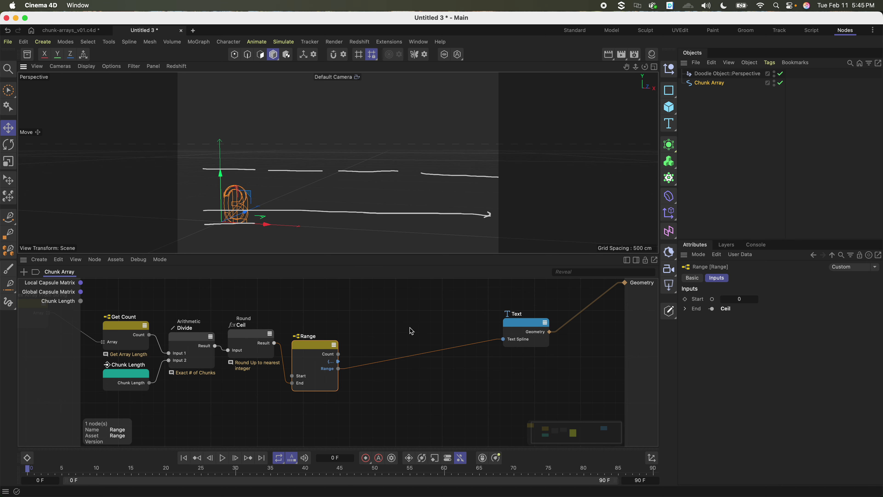
Step: Add an Assemble Collection node below the Text node and connect the Range node's iteration output to its matching iteration input
scroll(408, 319, down, 1)
double_click(403, 315)
text(a)
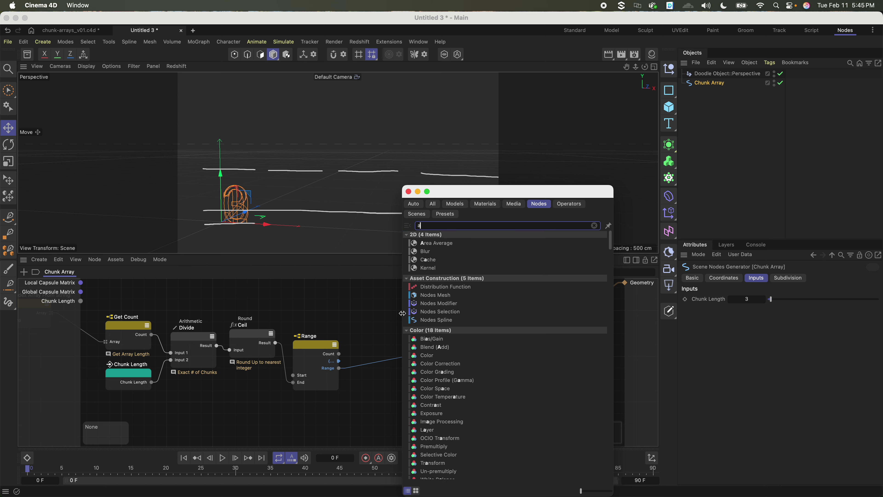
text(ssemb)
drag(449, 244, 390, 390)
drag(341, 363, 444, 386)
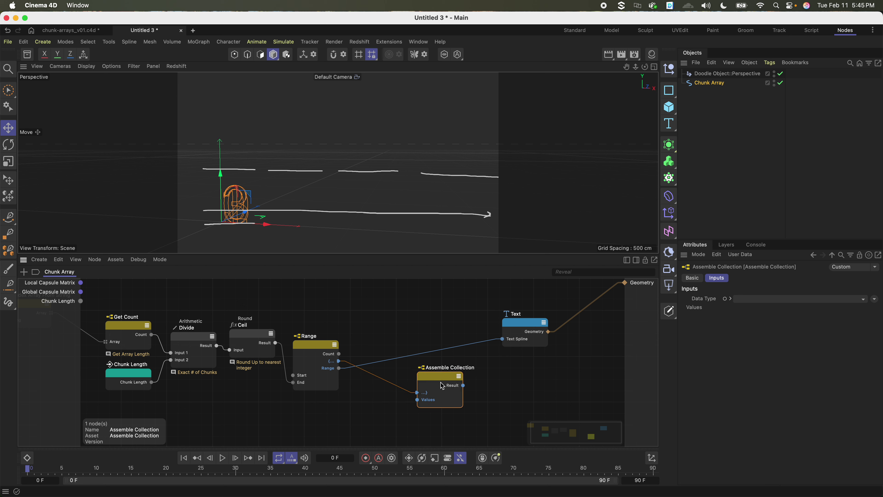
click(338, 366)
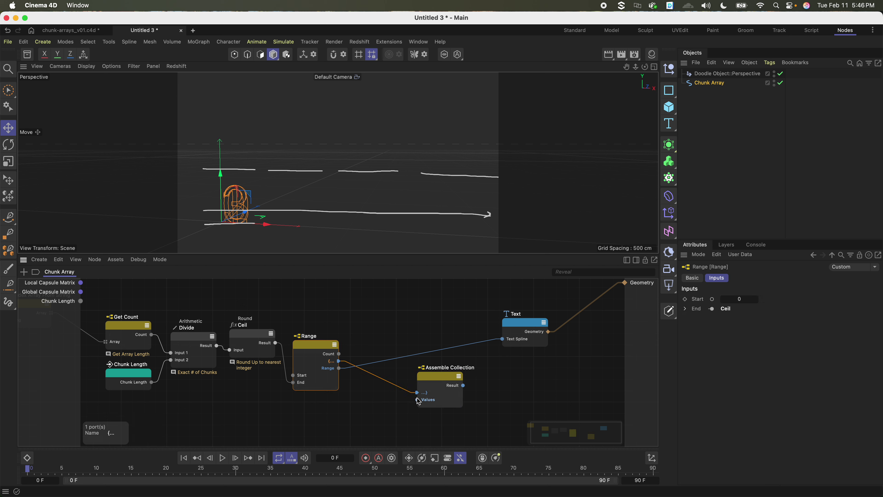
click(425, 395)
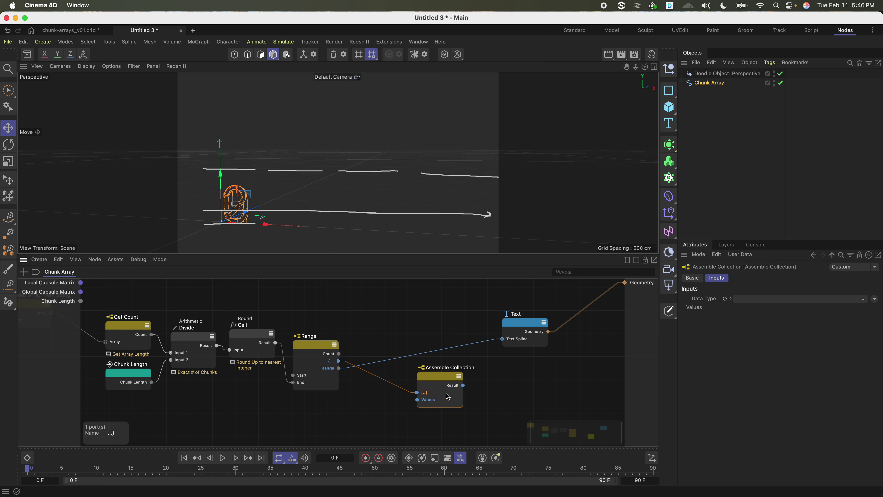
Step: Arrange the Assemble Collection node below the Text node and nudge the Range node closer to the Ceil node
drag(431, 392, 427, 329)
drag(317, 345, 312, 343)
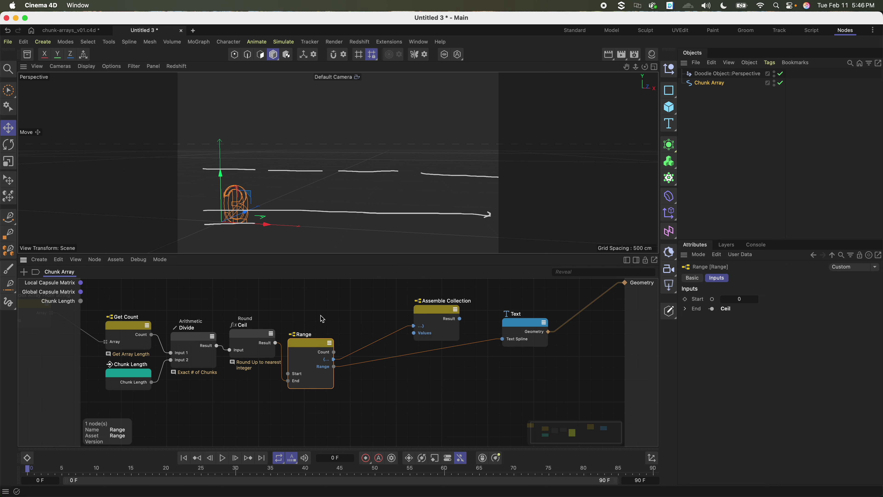
drag(443, 320, 478, 373)
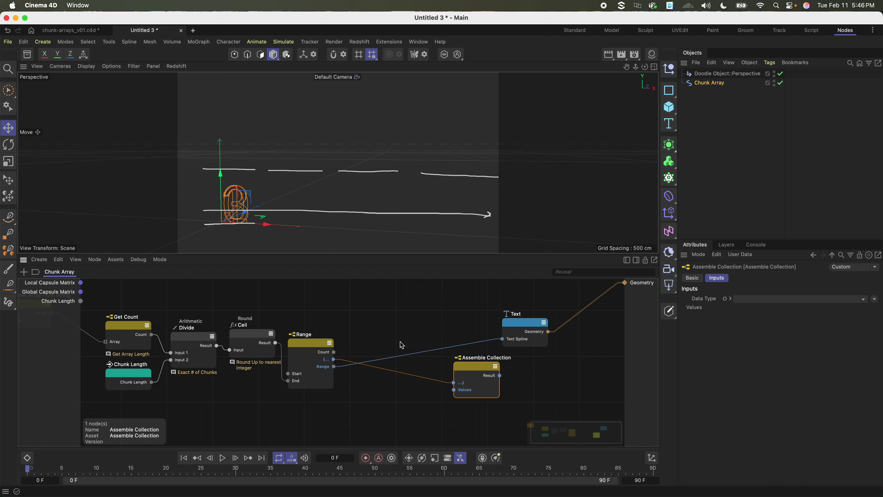
Step: Move the Index Array From String node beside Get Count and copy the data type of its Array output
scroll(349, 323, left, 6)
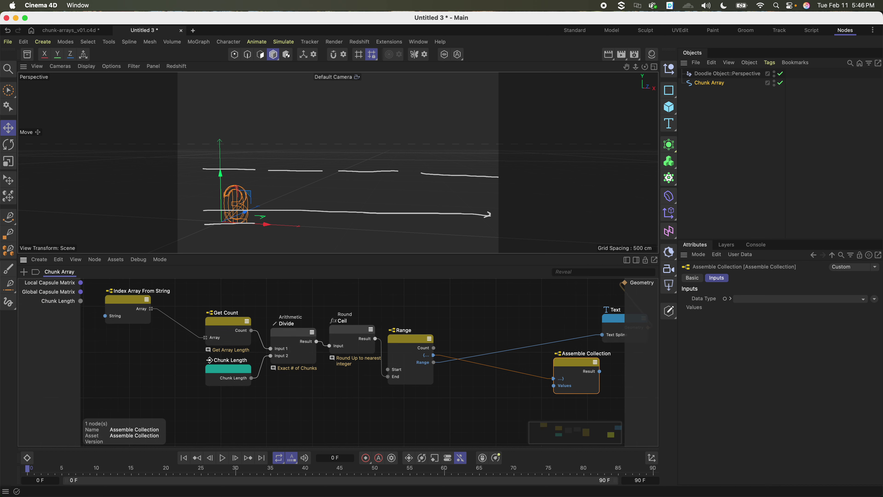
drag(140, 304, 176, 340)
click(178, 336)
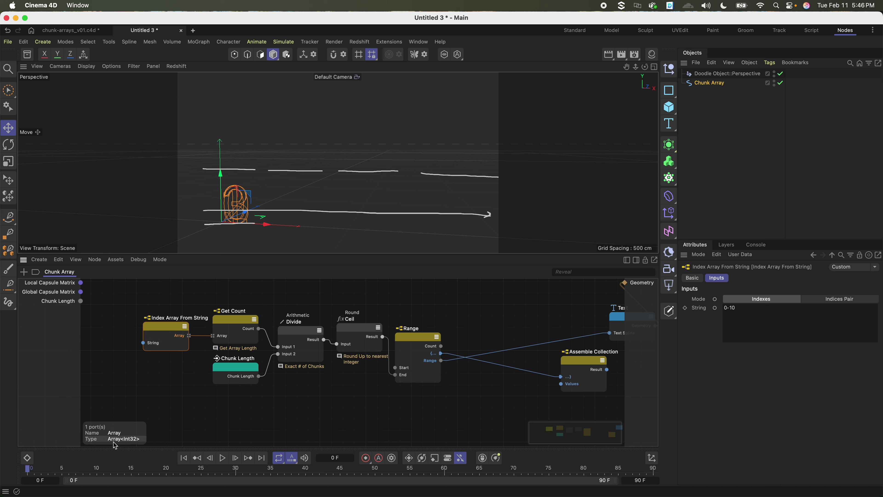
right_click(181, 340)
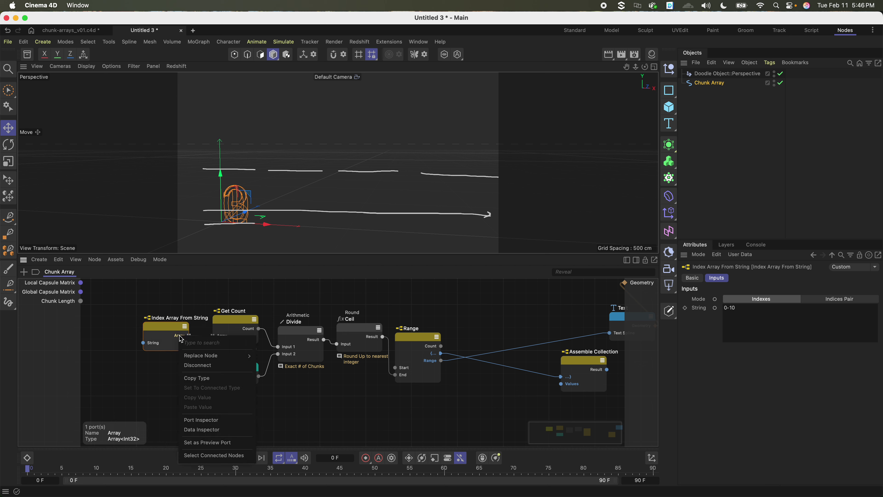
click(198, 381)
click(359, 404)
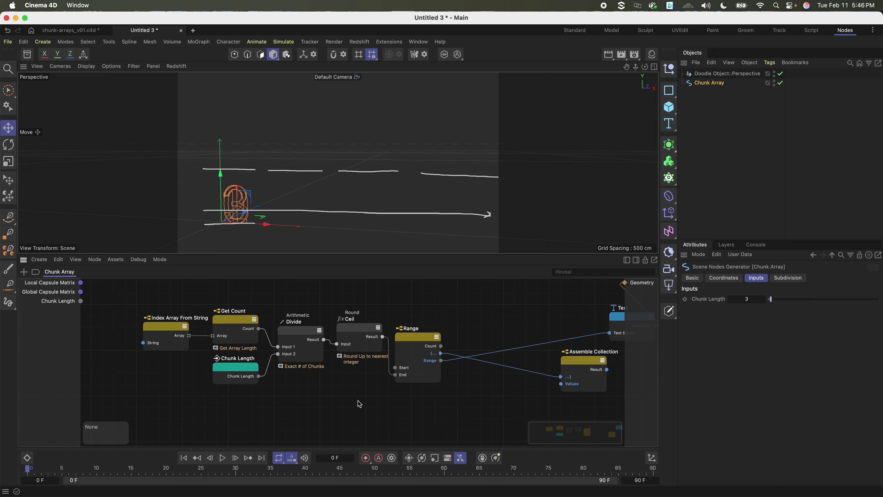
Step: Paste the copied type as the Assemble Collection node's custom data type, giving Array<Int32>
middle_drag(359, 404, 133, 407)
middle_drag(439, 400, 430, 400)
click(353, 364)
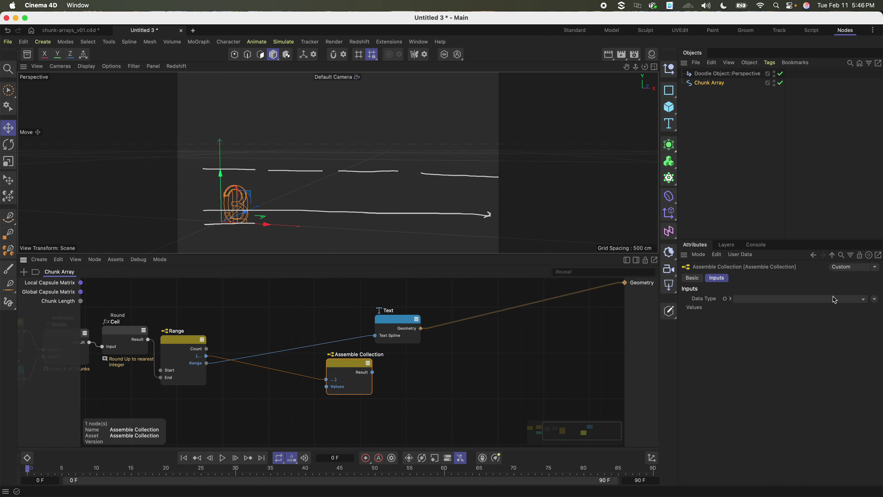
click(875, 299)
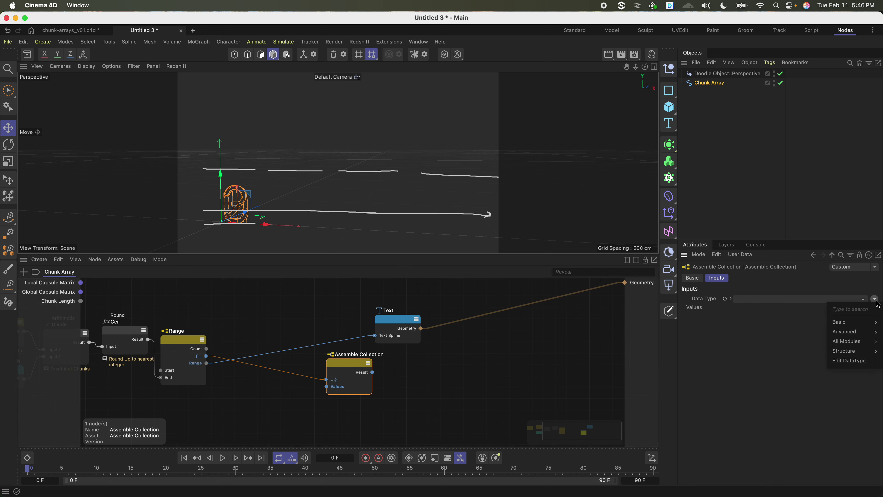
click(852, 359)
key(super+v)
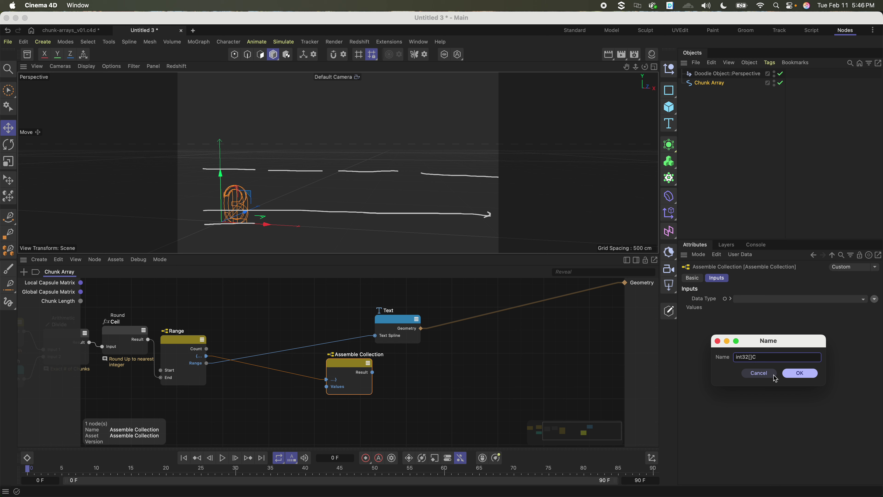
click(800, 374)
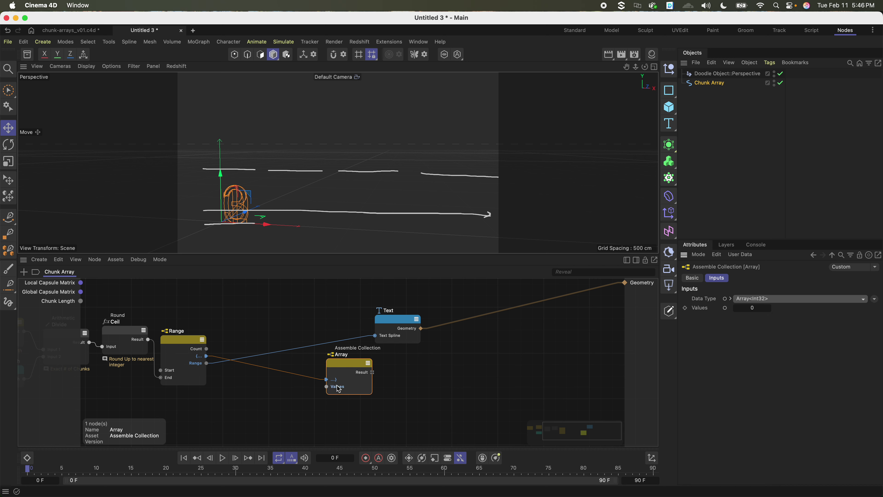
Step: Examine the data type of the Assemble Collection node's Values port and the upstream nodes it has to match
right_click(338, 389)
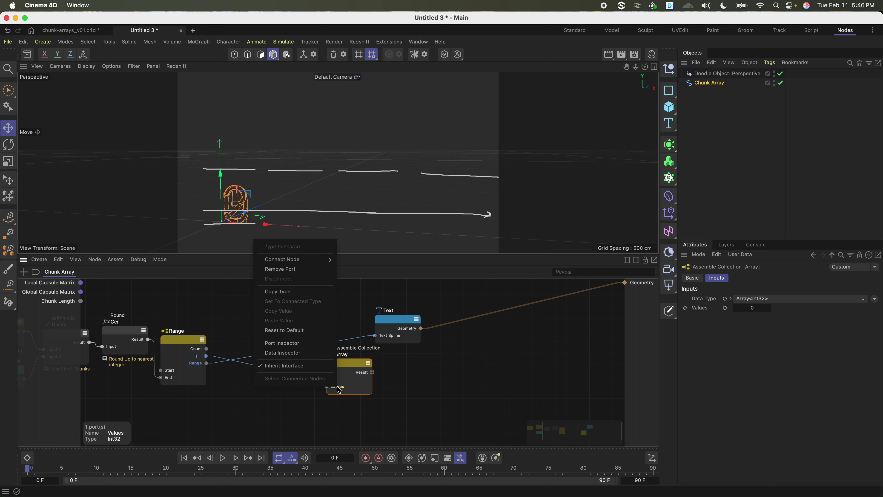
click(416, 387)
mouse_move(344, 370)
mouse_down()
mouse_move(334, 367)
mouse_move(342, 365)
mouse_up()
middle_drag(359, 370, 521, 358)
middle_drag(392, 369, 361, 369)
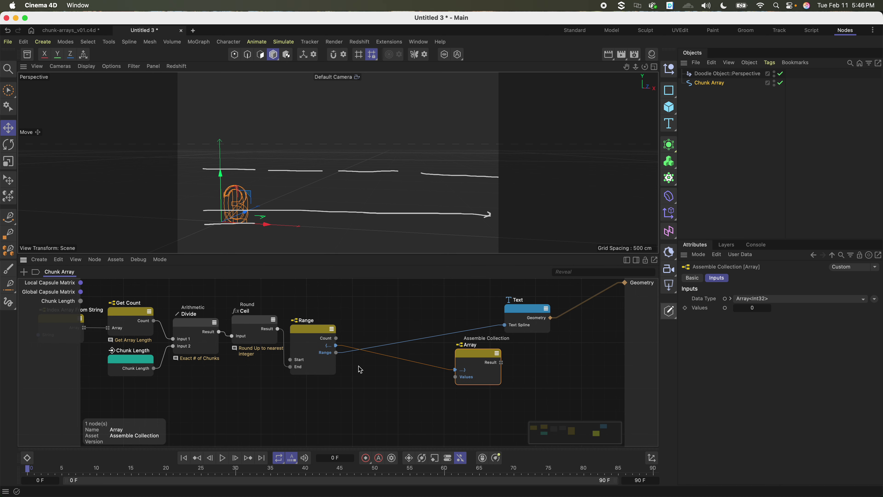
scroll(362, 371, left, 4)
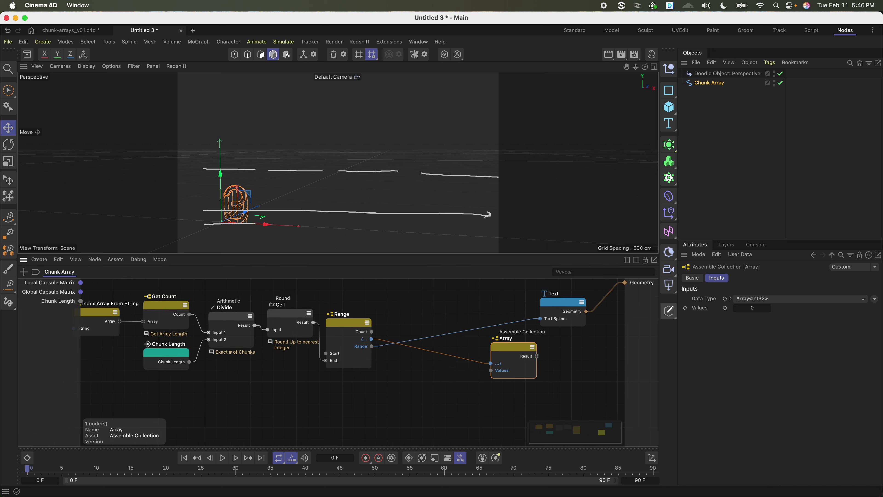
scroll(518, 370, right, 6)
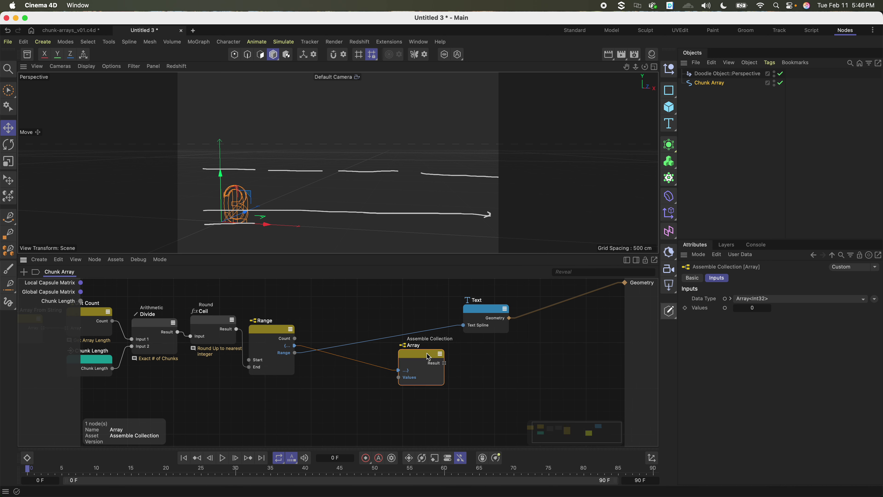
Step: Insert an additional Array level above the existing Array in the Assemble Collection node's data type
click(875, 299)
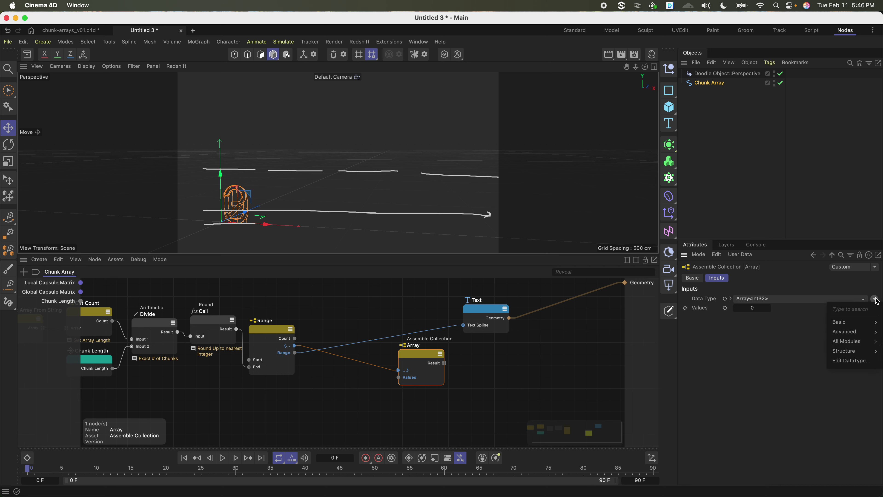
click(730, 299)
click(731, 299)
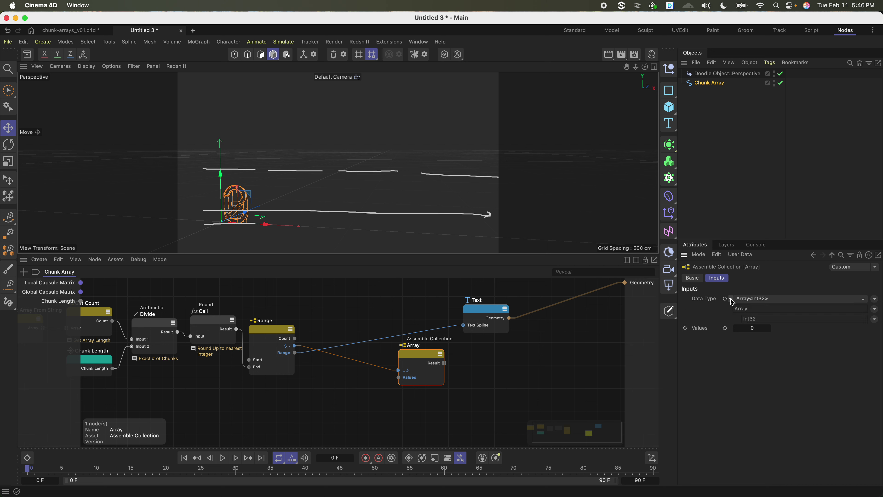
click(875, 310)
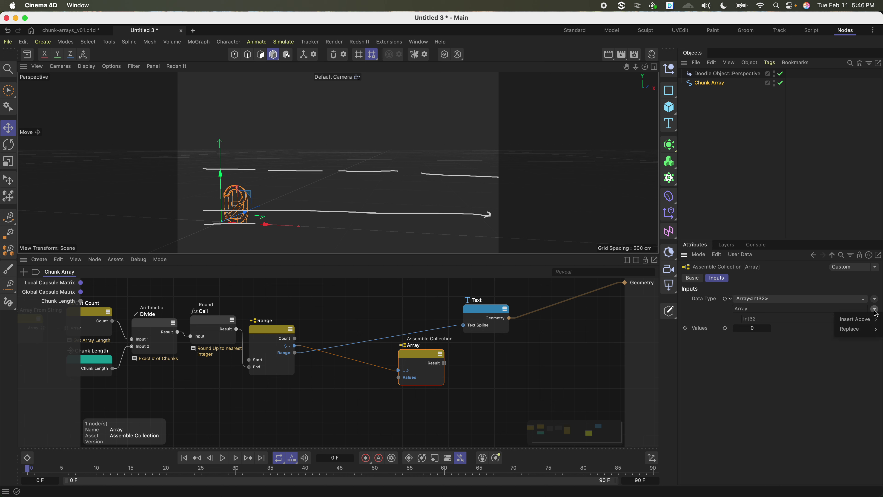
mouse_move(858, 320)
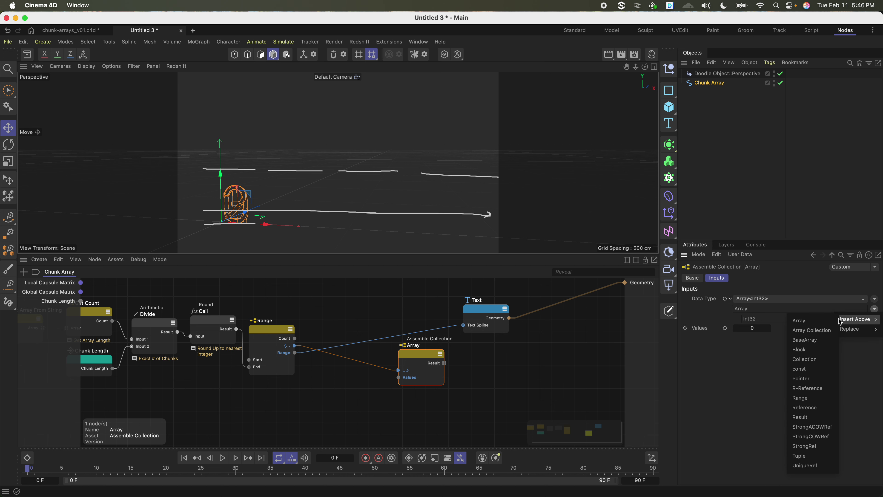
click(812, 320)
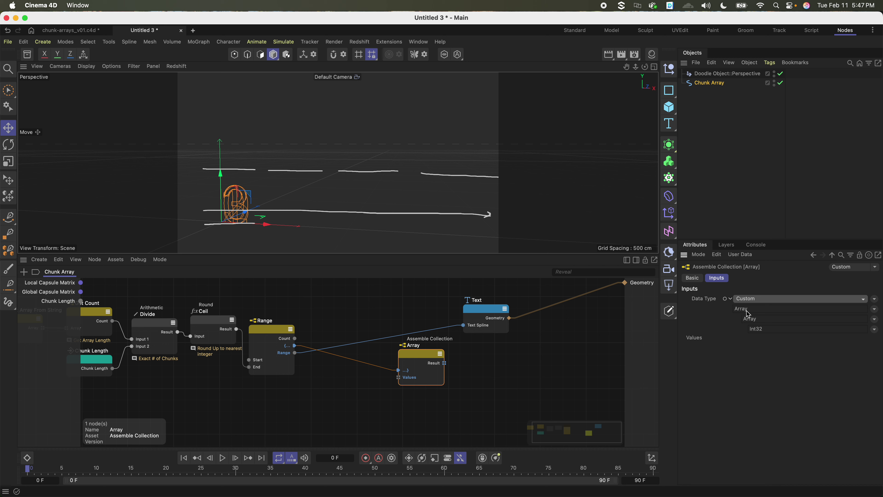
Step: Connect the Assemble Collection node's Result to Text Spline and space the two nodes side by side
drag(422, 364, 466, 325)
drag(483, 315, 528, 318)
drag(455, 347, 469, 335)
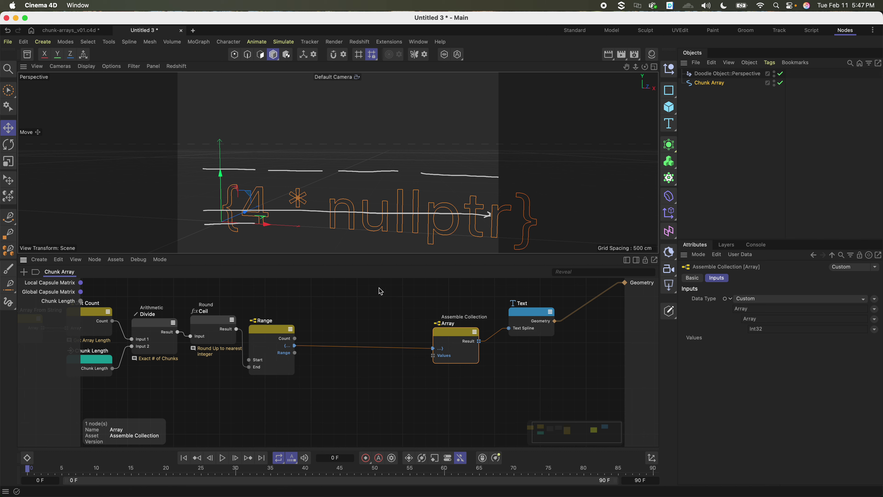
Step: Add a Slice Array node, feeding it the Index Array From String output and its Slice into the Assemble Collection's Values
middle_drag(317, 363, 522, 351)
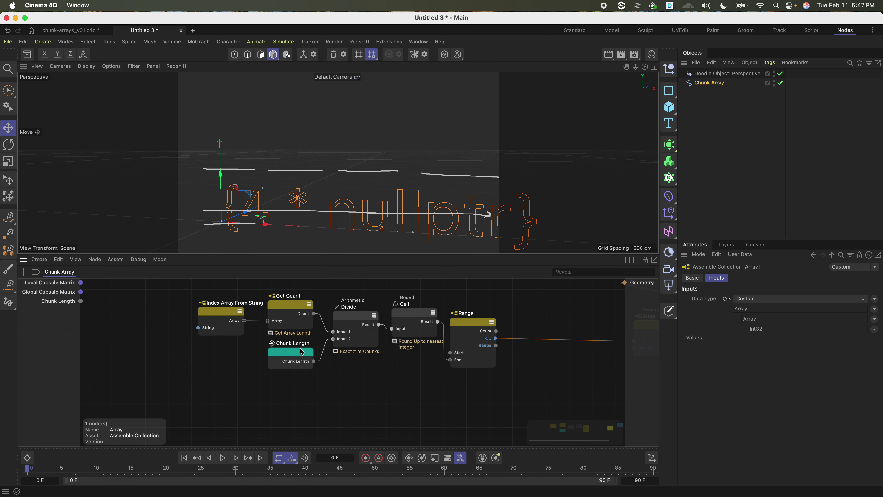
scroll(372, 334, down, 3)
middle_drag(372, 334, 292, 332)
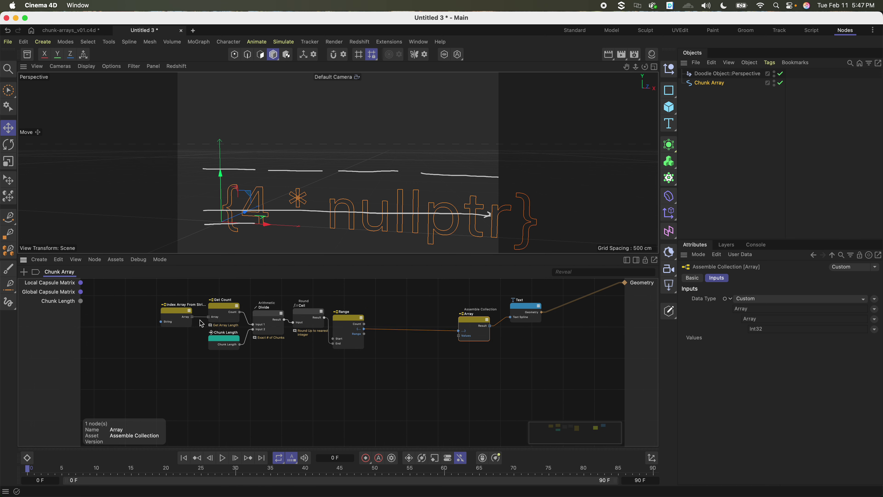
drag(192, 317, 510, 317)
click(408, 352)
key(shift+c)
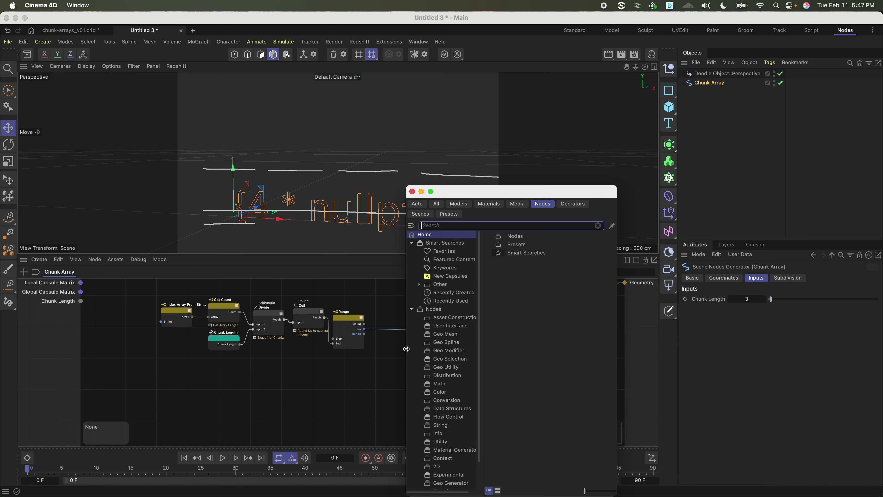
text(slice)
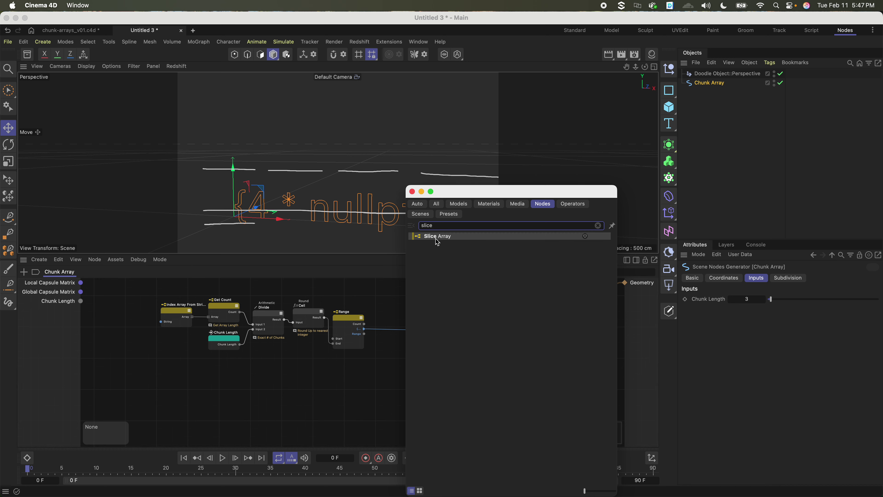
drag(435, 239, 400, 347)
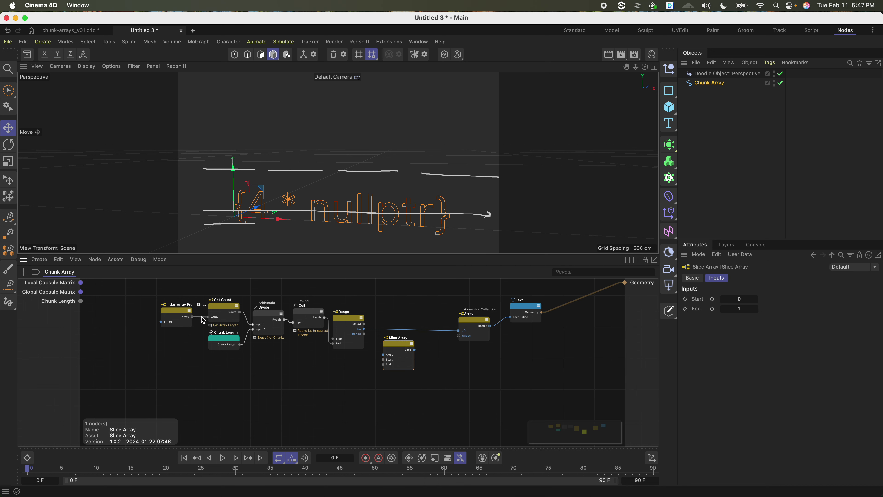
drag(203, 320, 459, 336)
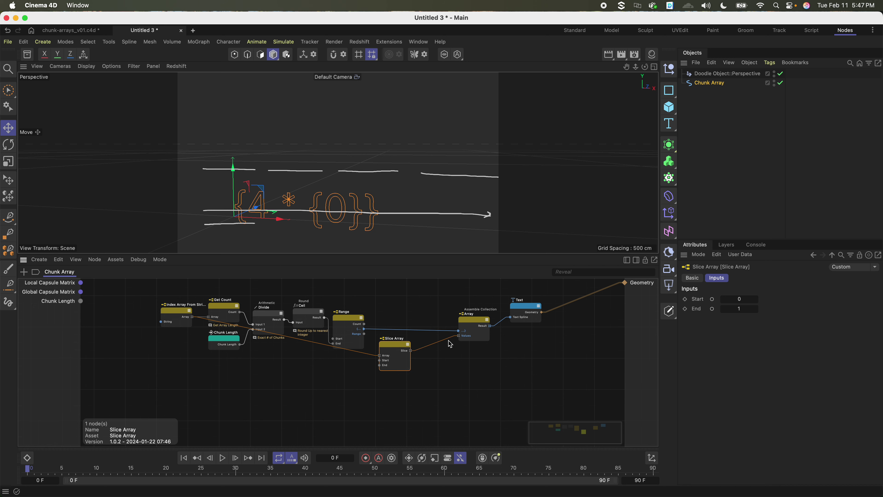
Step: Set the Slice Array node's End to 4 and move the node closer to the Assemble Collection node
click(757, 310)
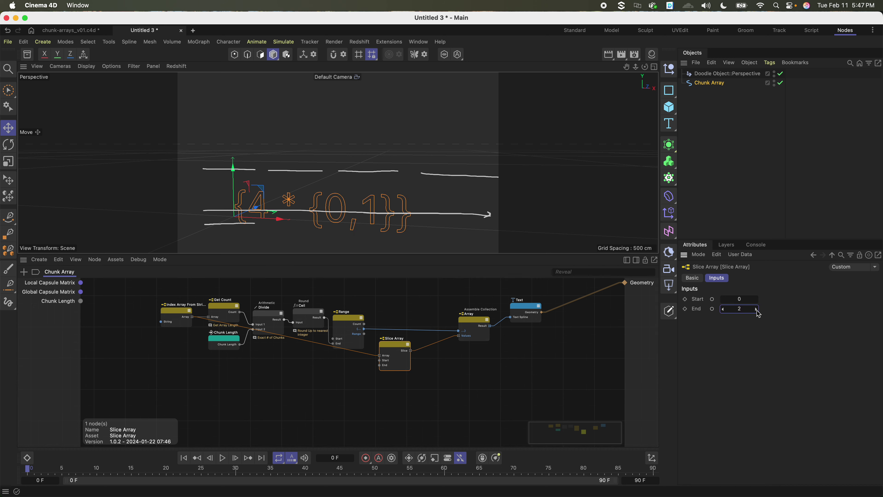
click(758, 309)
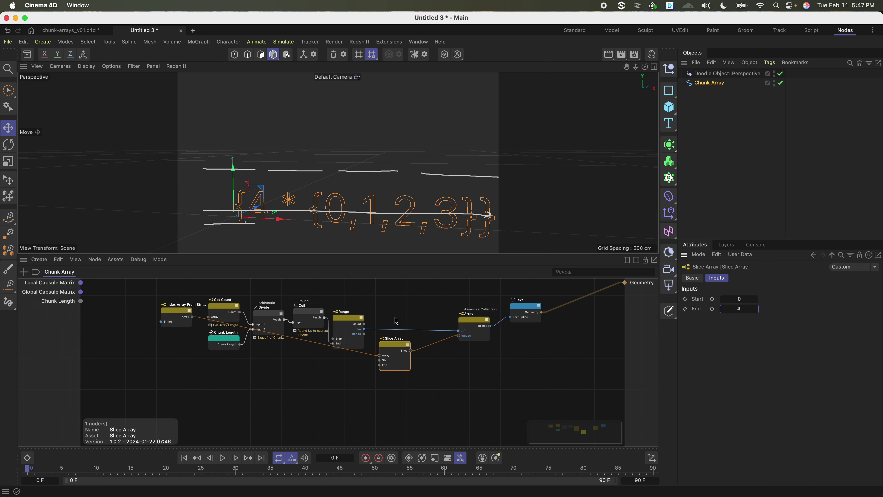
scroll(400, 349, up, 2)
drag(400, 350, 439, 346)
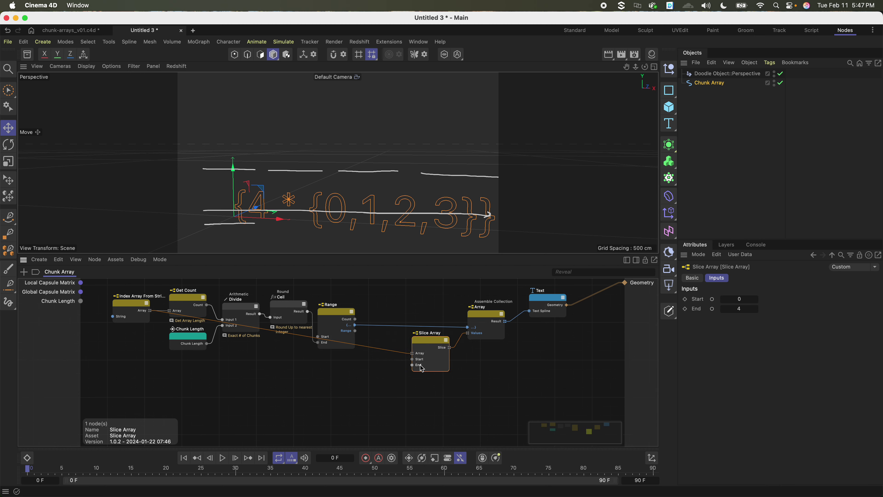
Step: Add an Arithmetic Multiply node to the graph between the Range and Slice Array nodes
click(333, 317)
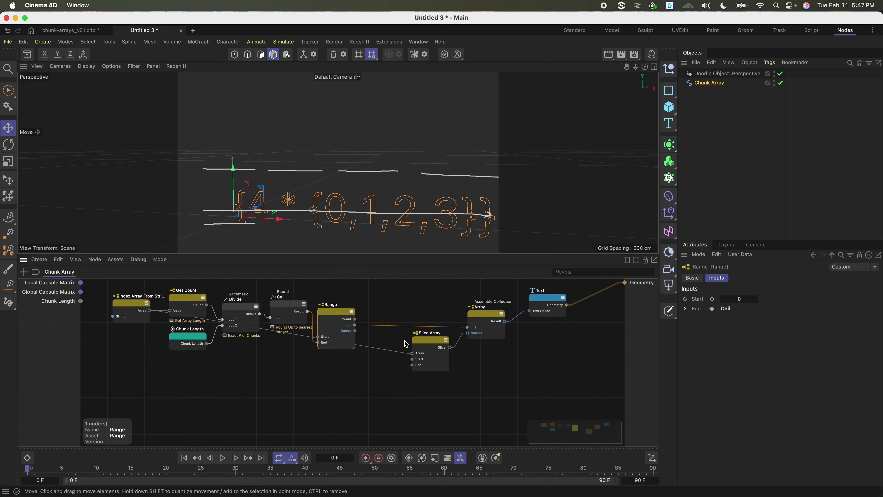
click(346, 384)
double_click(349, 374)
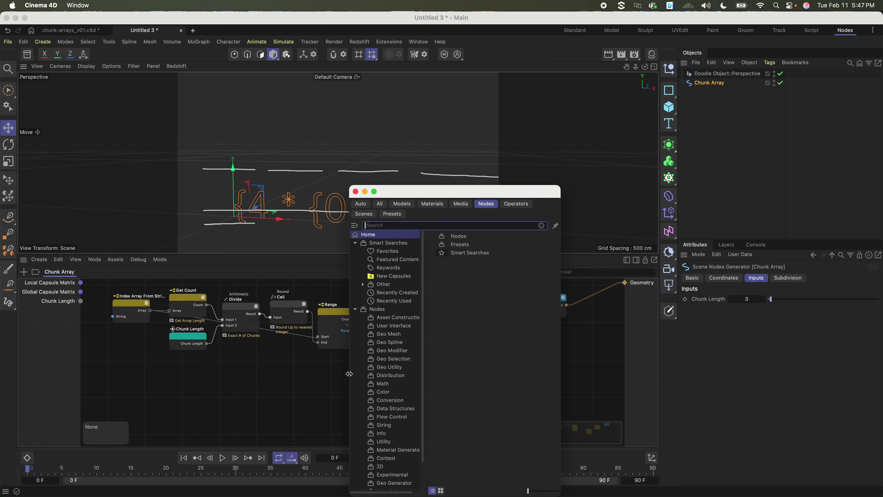
text(mult)
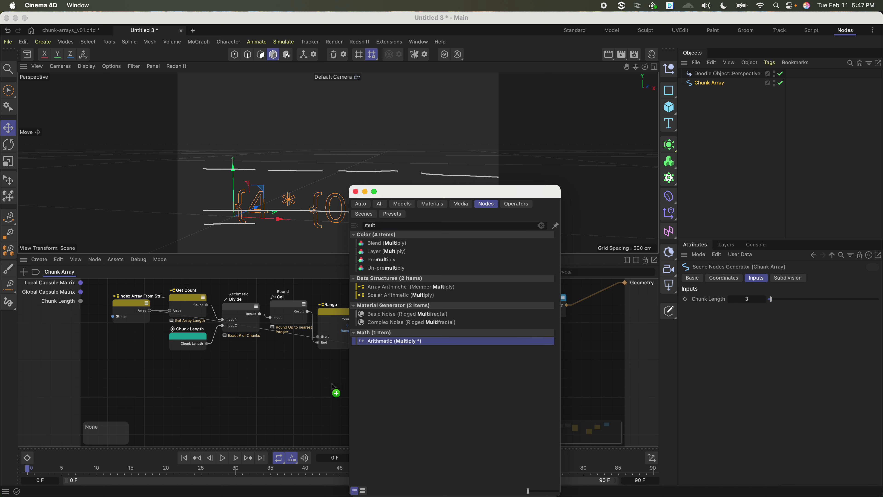
double_click(354, 341)
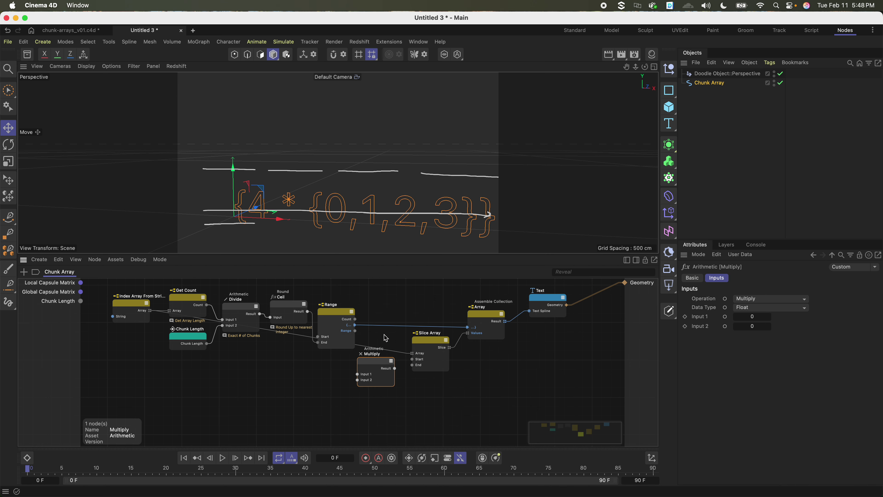
Step: Set the Multiply node to Int, feed it Range and Chunk Length, and connect its Result to the Slice Array's Start
click(748, 307)
click(748, 341)
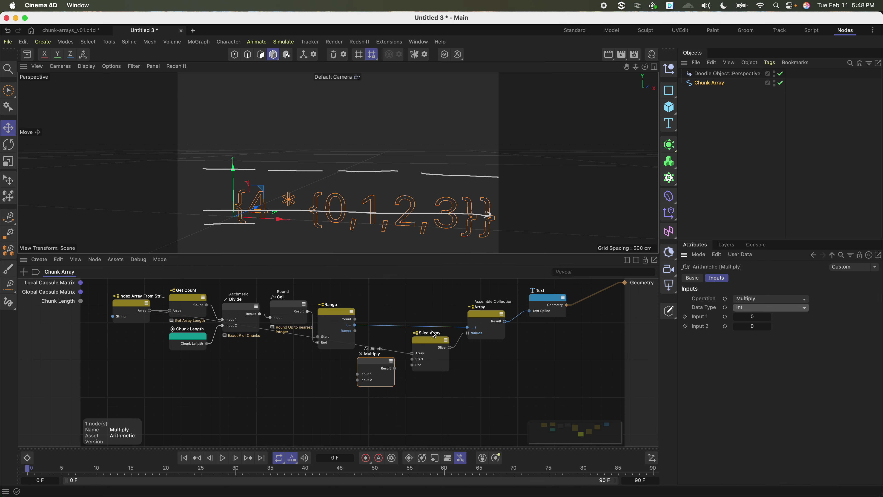
drag(355, 330, 357, 374)
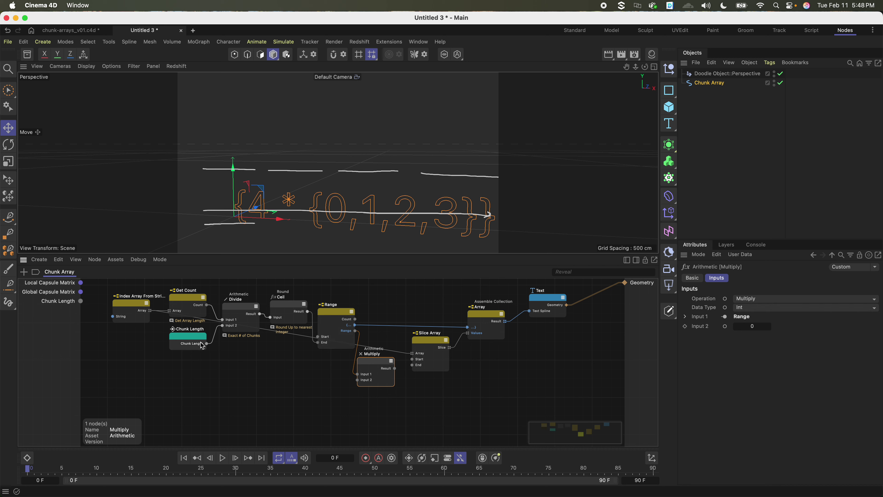
drag(199, 343, 412, 359)
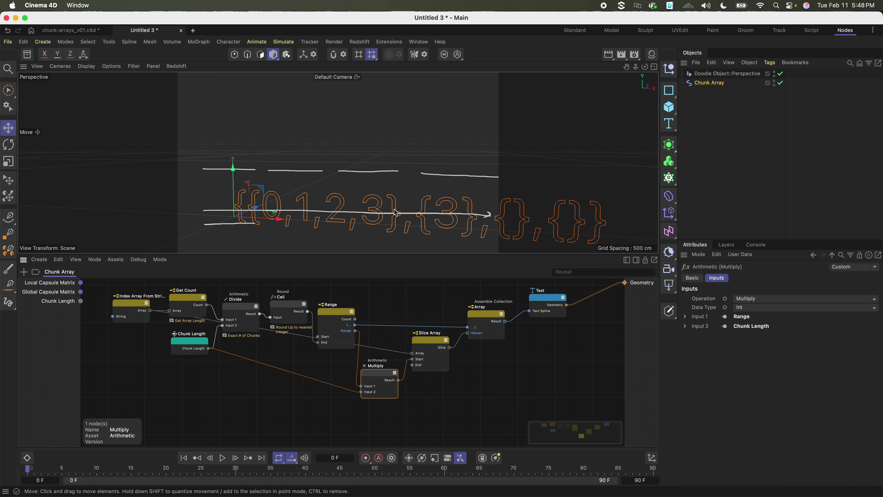
Step: Set the Slice Array node's End to 5
alt+right_drag(395, 212, 371, 201)
alt+middle_drag(371, 201, 336, 184)
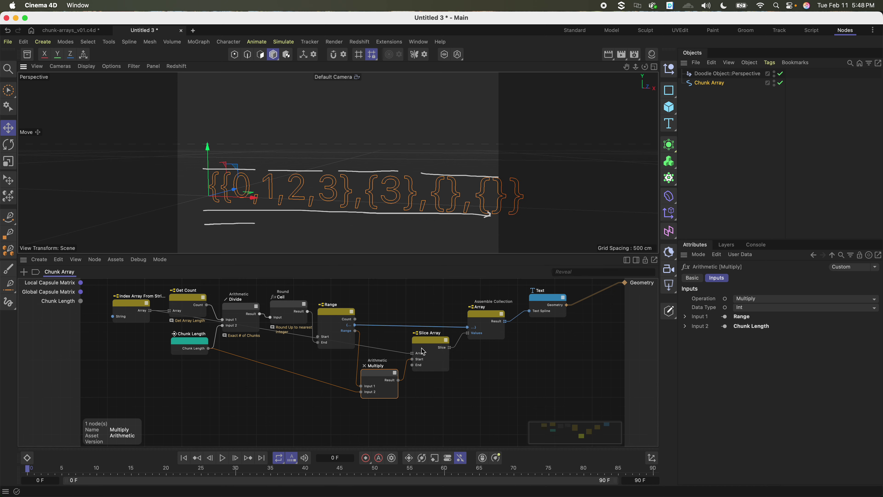
drag(425, 348, 428, 349)
drag(739, 309, 736, 309)
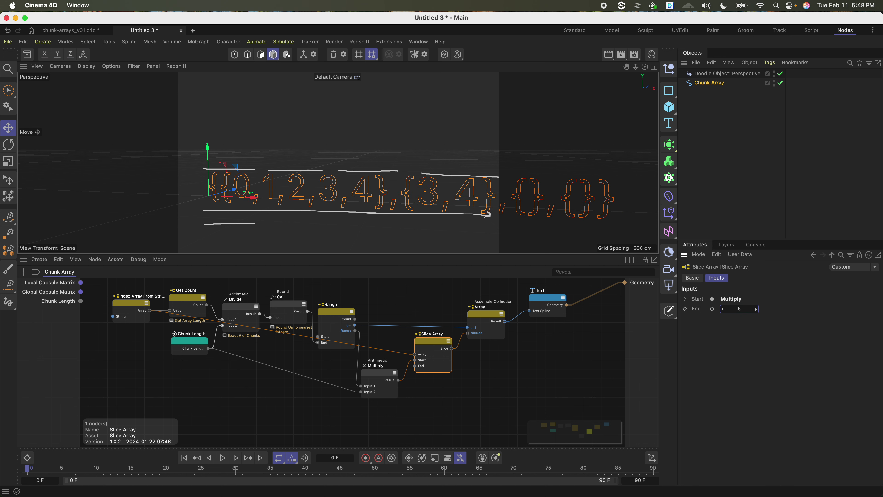
Step: Space the Multiply and Slice Array nodes apart and label the Multiply node with the comment "Starting Index"
drag(382, 378, 382, 369)
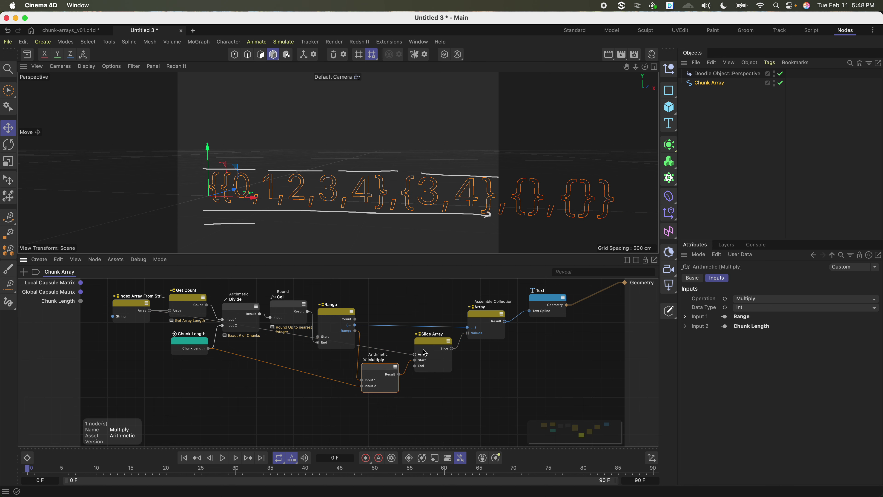
drag(432, 343, 438, 346)
click(425, 399)
drag(367, 372, 369, 367)
key(alt+c)
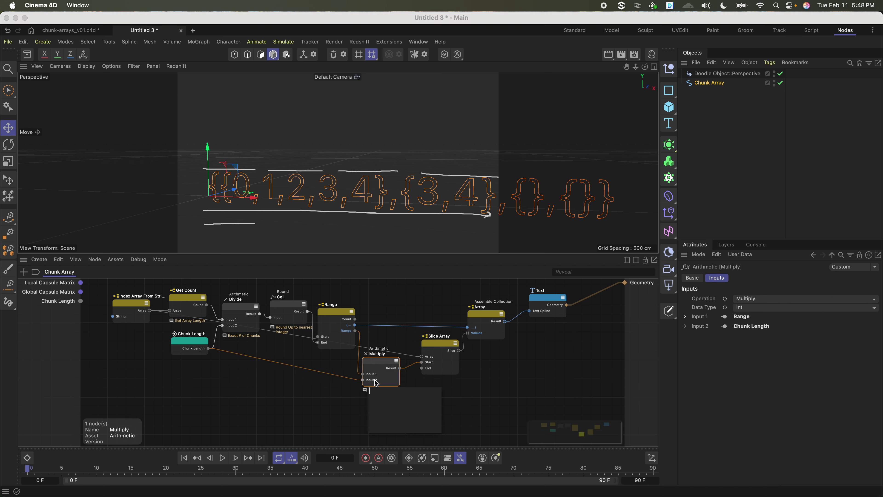
text(Starting Index)
key(Return)
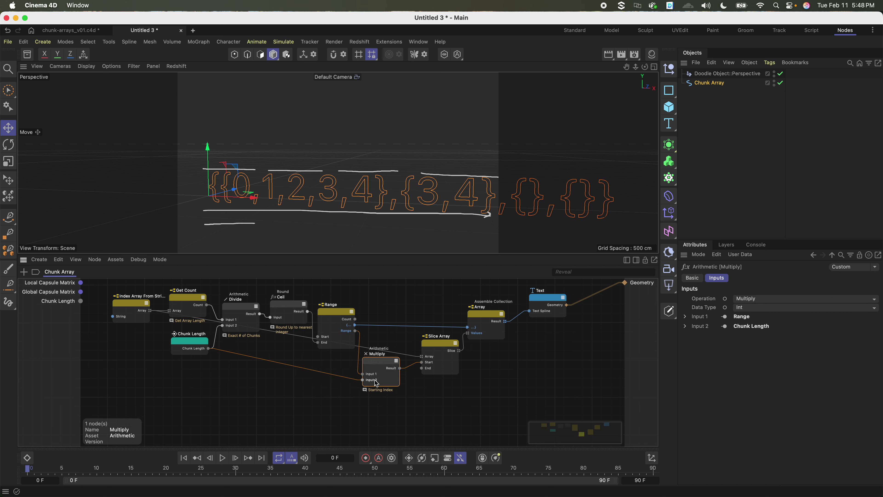
Step: Add an Arithmetic Add node below the Slice Array and feed the Multiply node's Result into its Input 1
click(434, 400)
key(shift+c)
text(add)
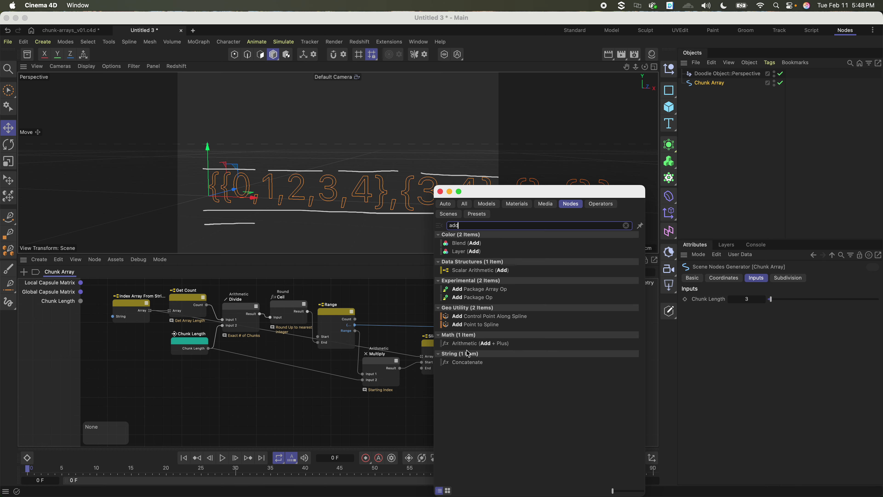
drag(470, 344, 404, 398)
click(393, 375)
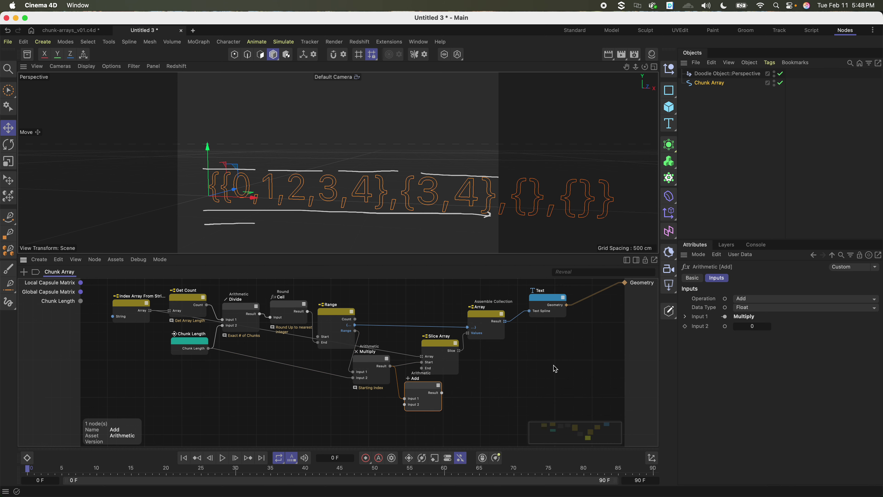
Step: Set the Add node to Int, feed Chunk Length into its Input 2, and connect its Result to the Slice Array's End
click(745, 309)
click(748, 340)
drag(190, 342, 421, 368)
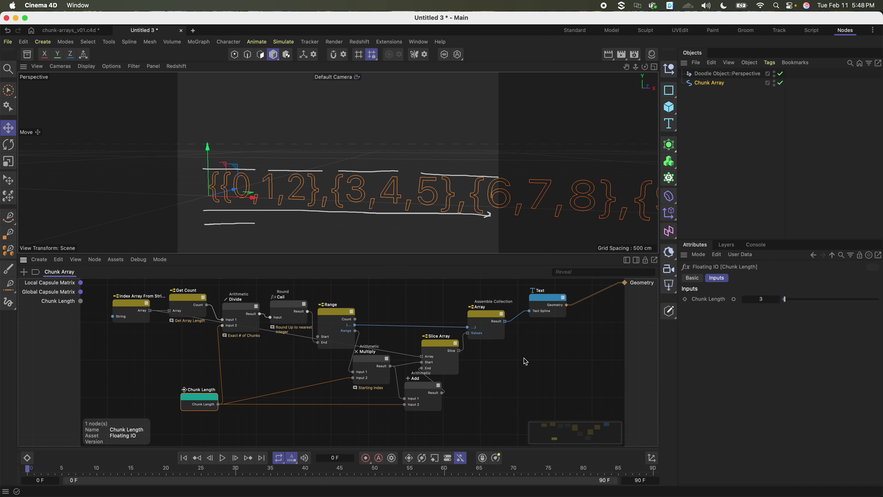
Step: Spread out the Text, Array, Slice Array, Add and Multiply nodes so their connections are easy to read
drag(585, 296, 441, 345)
drag(516, 348, 515, 349)
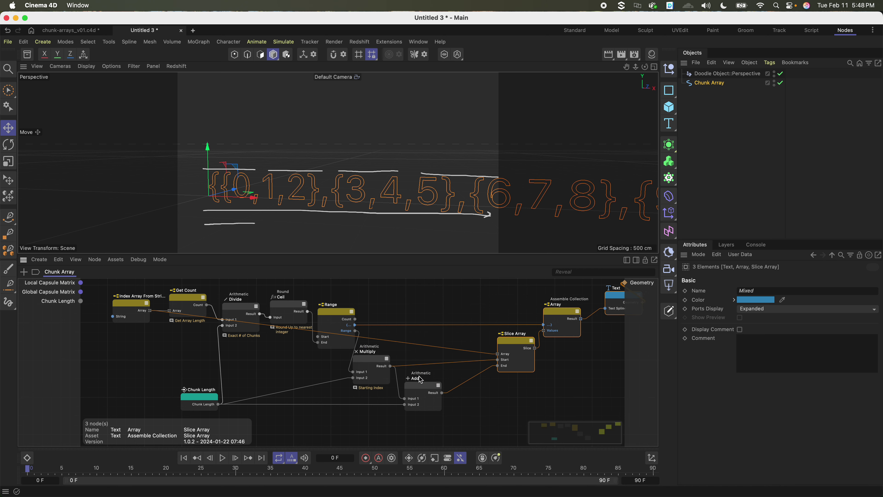
drag(416, 388, 448, 386)
drag(379, 361, 400, 357)
click(445, 301)
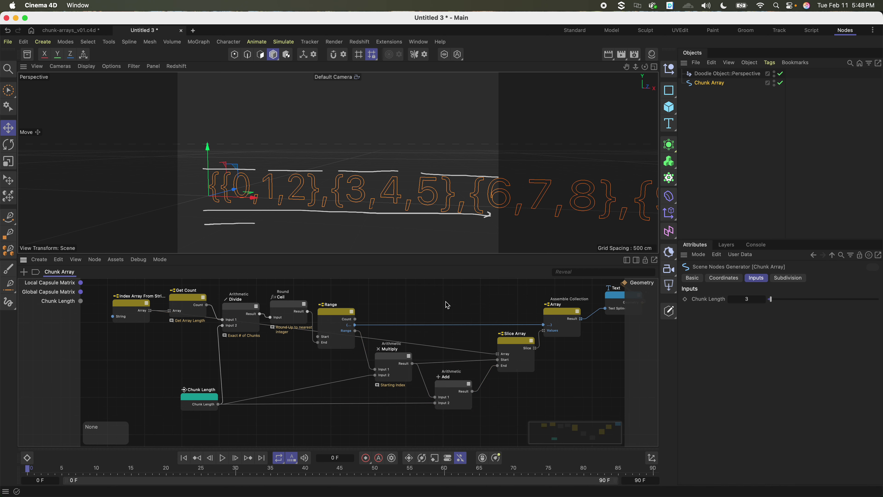
Step: Delete the Doodle Object from the scene and fit the whole chunked array text in the viewport
key(h)
alt+right_drag(398, 173, 382, 174)
click(720, 74)
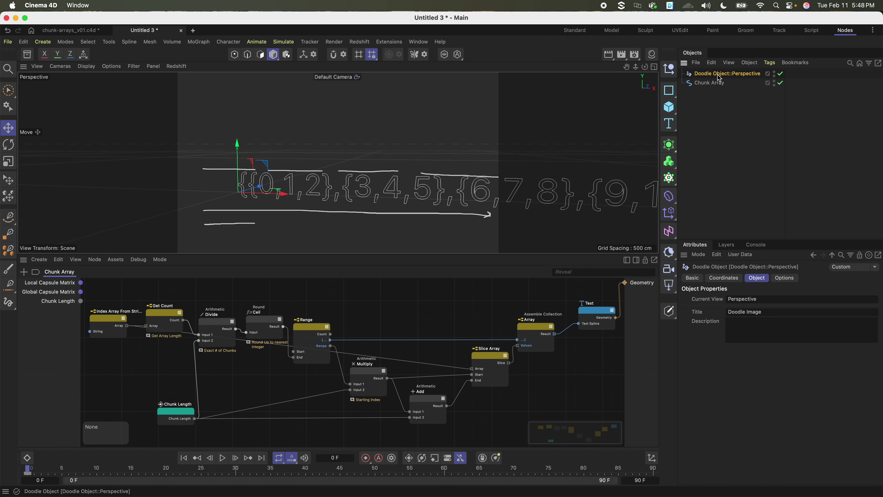
key(Delete)
alt+middle_drag(376, 161, 297, 161)
scroll(298, 164, down, 5)
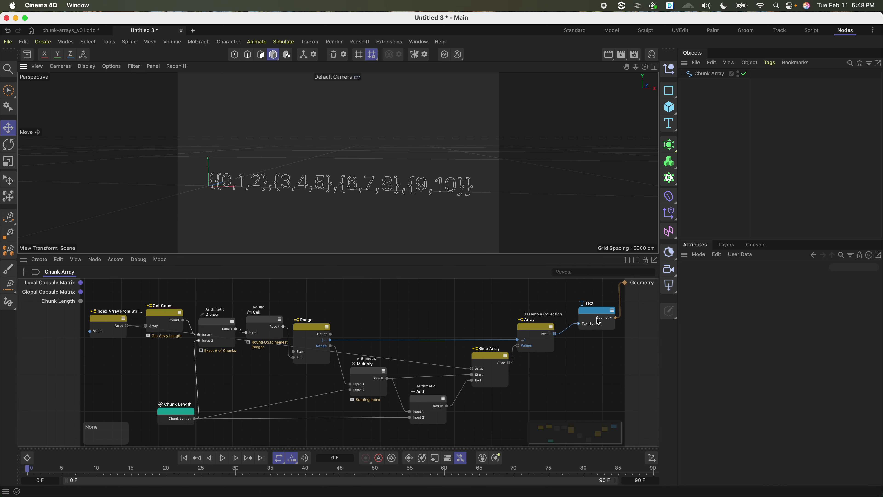
Step: Nudge the Text node down and set the Chunk Array generator's Chunk Length to 4
drag(597, 317, 593, 326)
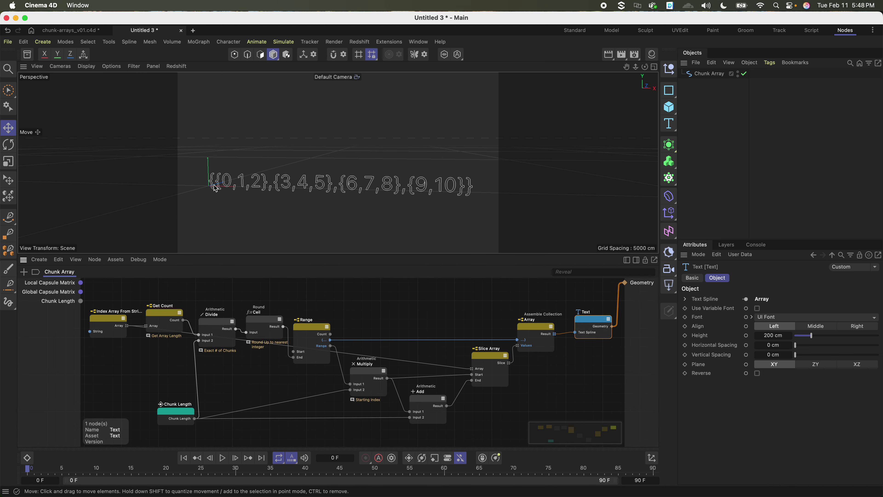
click(713, 74)
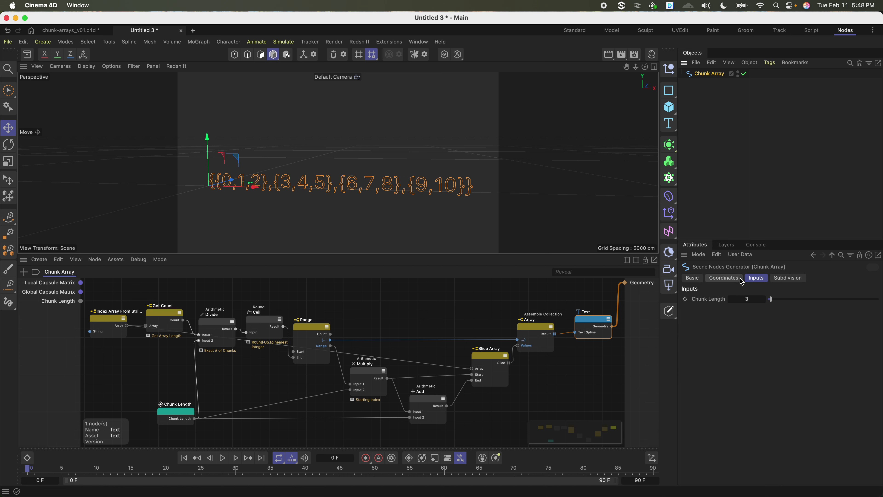
drag(771, 300, 772, 300)
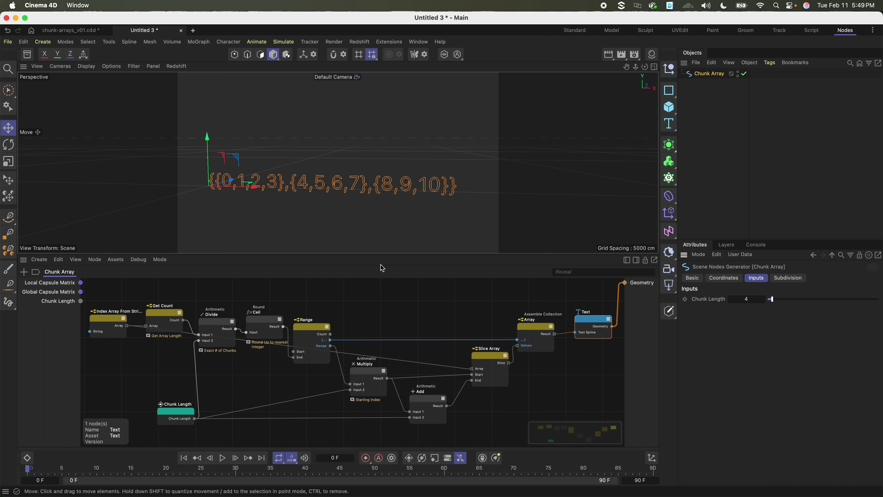
Step: Tidy the graph by lowering Index Array From String and Get Count and moving Chunk Length and Text slightly inward
click(415, 317)
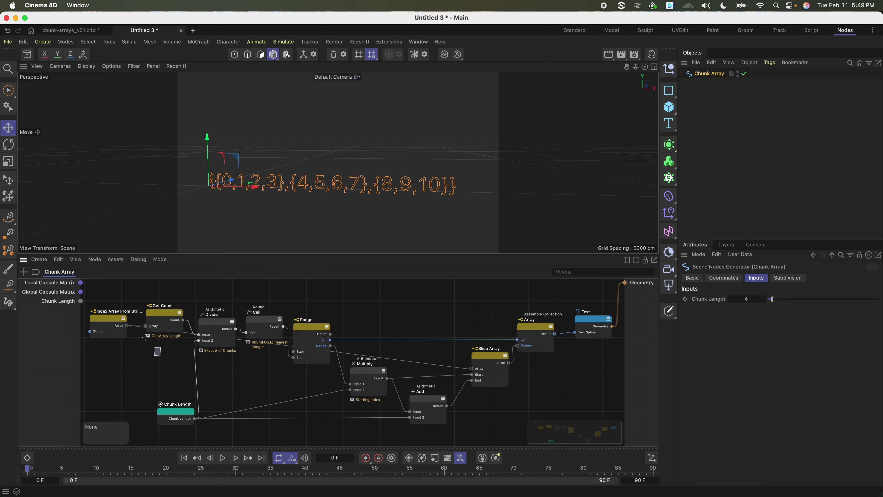
mouse_move(155, 349)
mouse_down()
mouse_move(108, 318)
mouse_move(157, 322)
mouse_move(162, 334)
mouse_up()
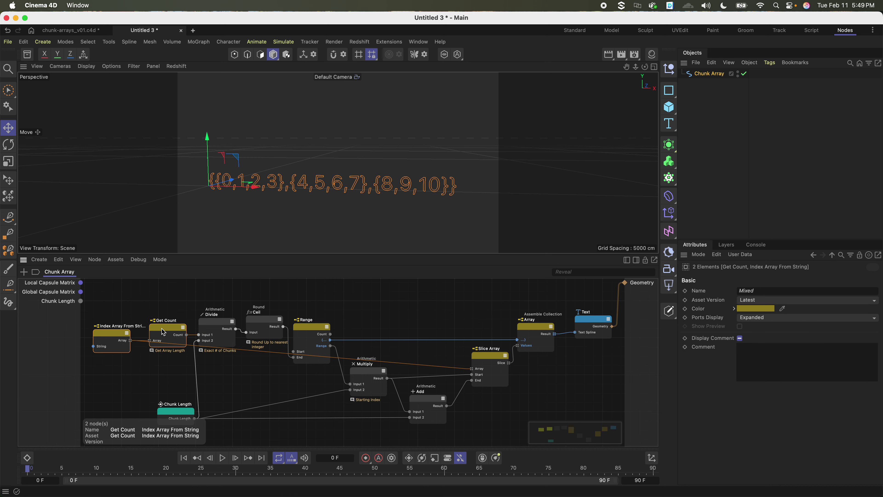
click(173, 311)
drag(180, 414, 166, 413)
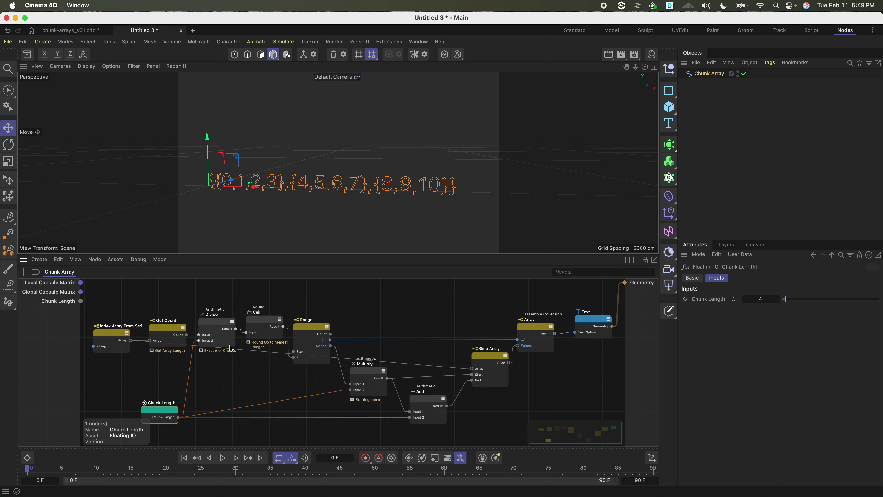
click(442, 304)
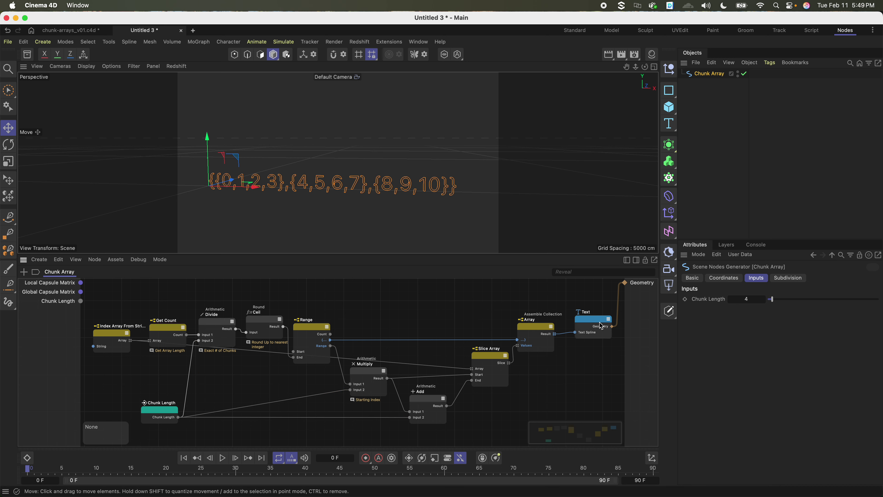
drag(601, 326, 594, 327)
alt+drag(348, 181, 364, 185)
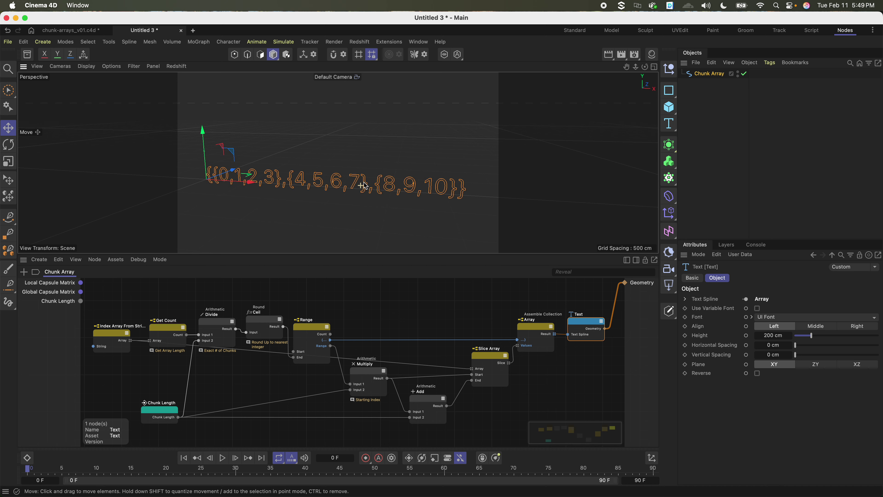